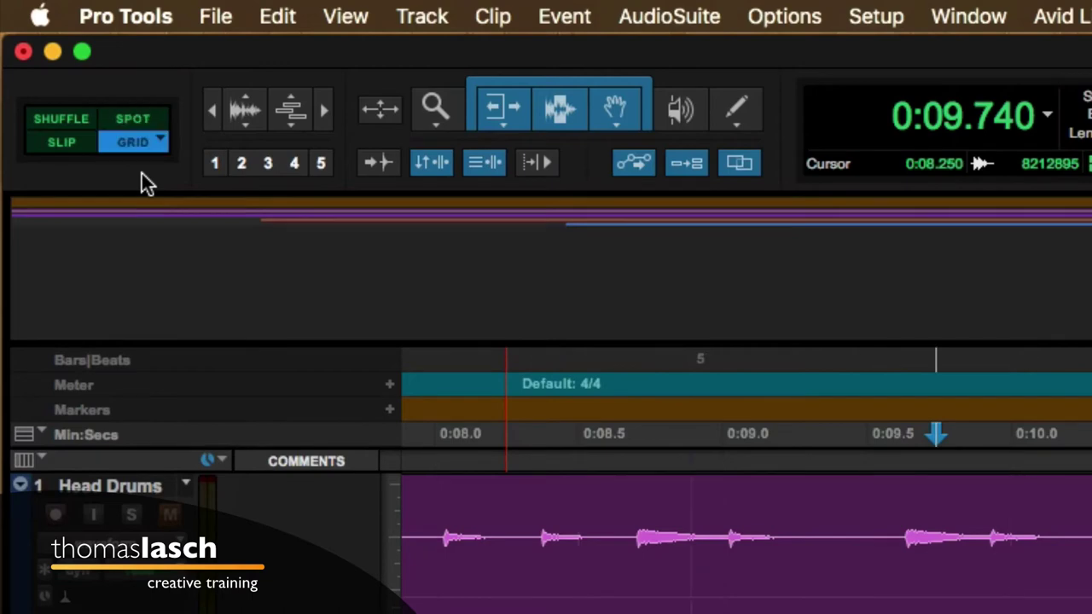
Cycle through the Shuffle, Slip, Spot and Grid edit modes, toggle Relative and Absolute Grid, and finish in Slip mode.
key(F1)
key(F3)
key(F4)
key(F1)
key(F2)
key(F3)
key(F4)
key(F4)
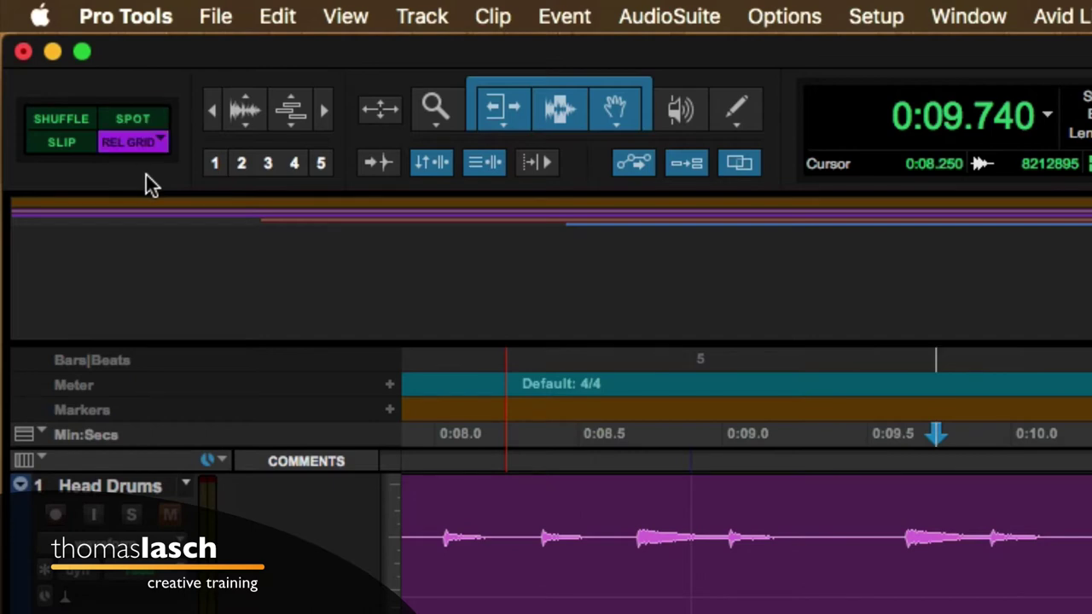
key(F4)
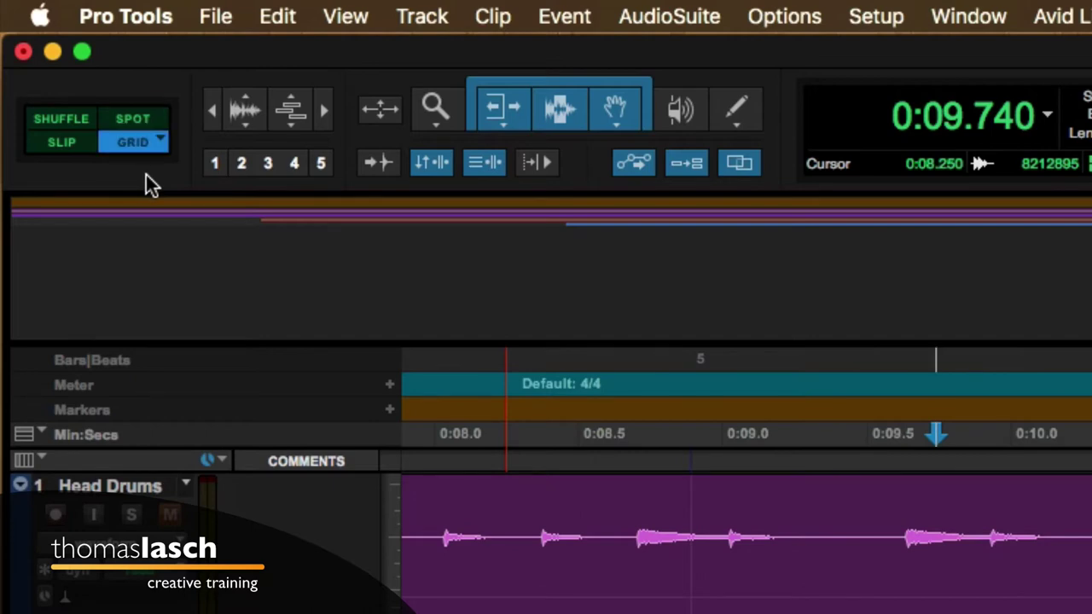
key(F1)
key(F2)
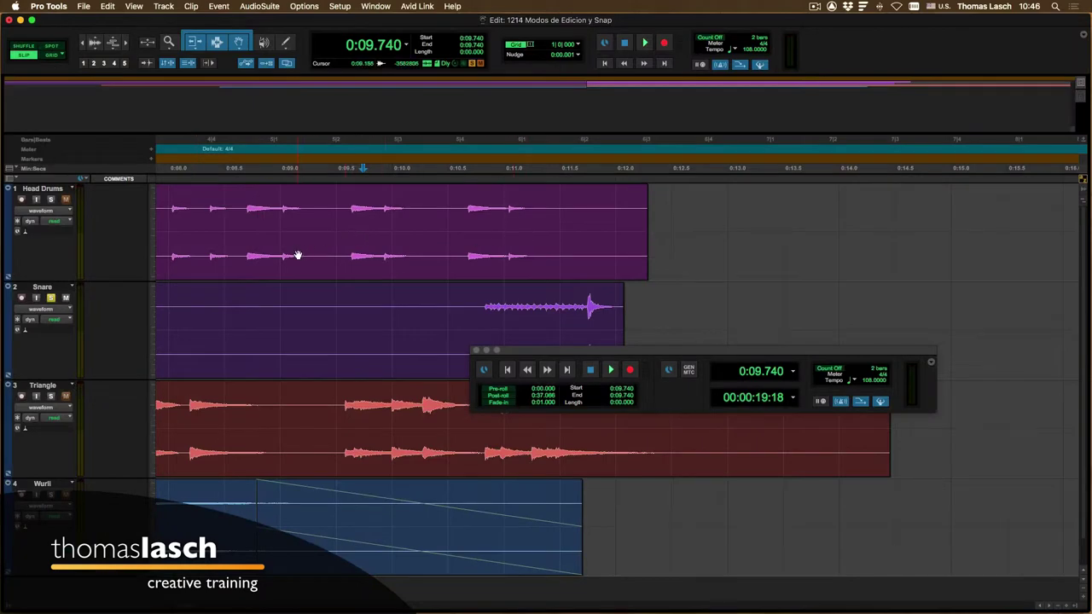
Move the Head Drums clip freely to start at about 0:02.436 in Slip mode and return it to the session start.
drag(298, 255, 571, 252)
key(r)
key(r)
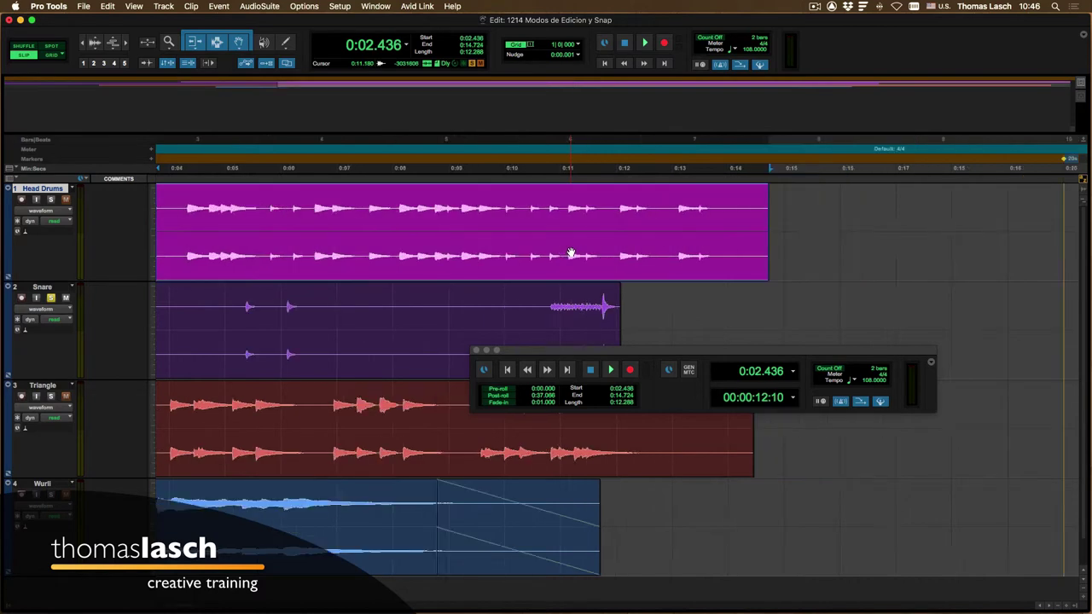
drag(465, 258, 305, 266)
Copy the range from about 0:04.760 to 0:07.405 of the Head Drums clip and paste it at about 0:15.340.
drag(270, 209, 461, 211)
drag(289, 209, 362, 210)
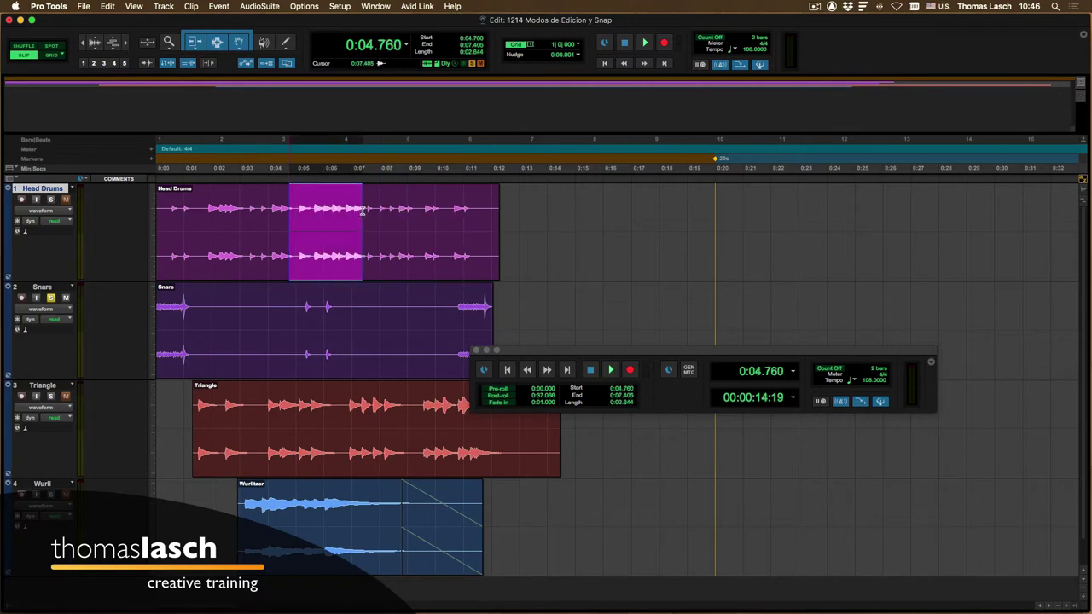
key(super+c)
click(585, 211)
key(super+v)
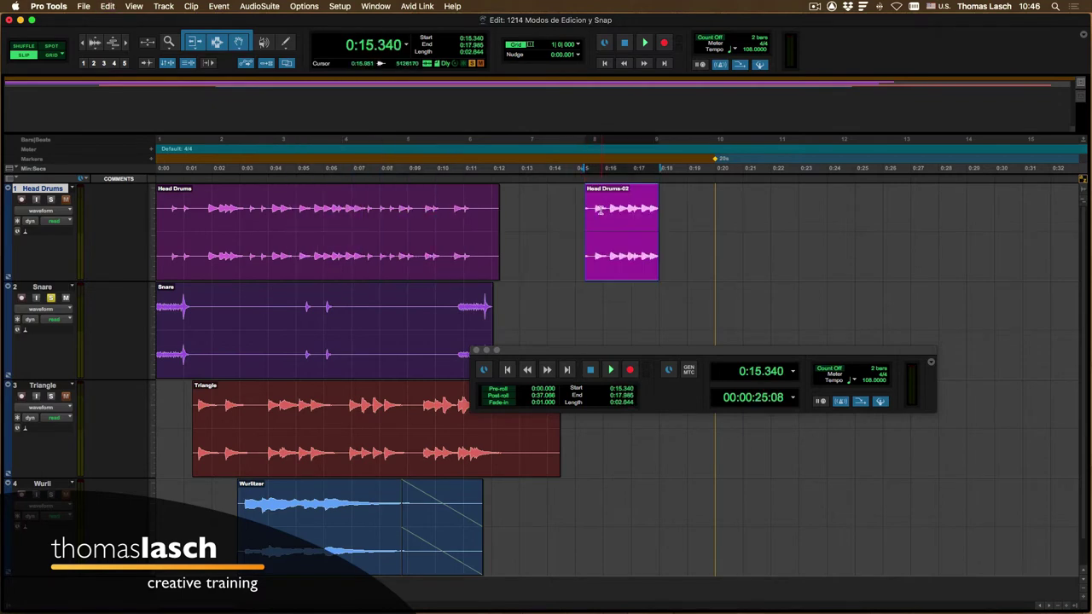
Select free ranges on the Head Drums and Snare tracks, and place the edit cursor at bar 4 in Grid mode.
drag(249, 213, 337, 213)
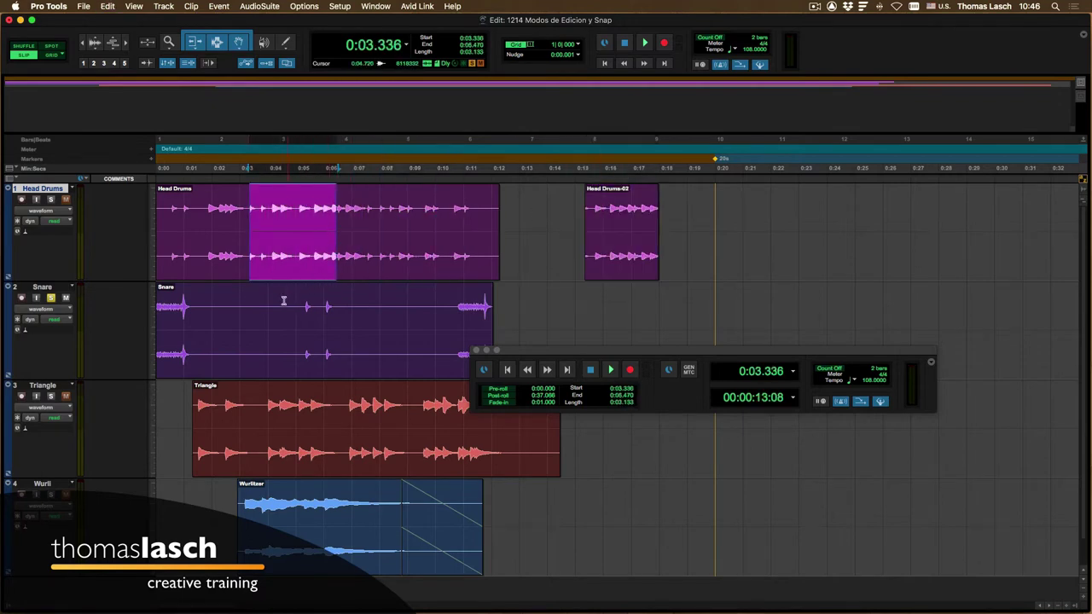
drag(271, 306, 356, 306)
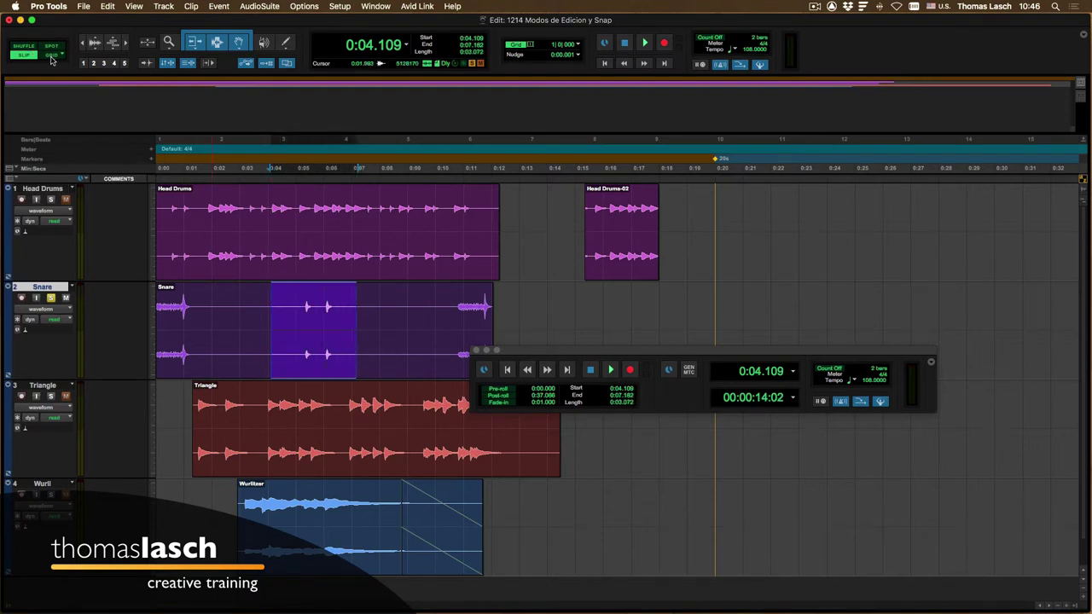
click(52, 56)
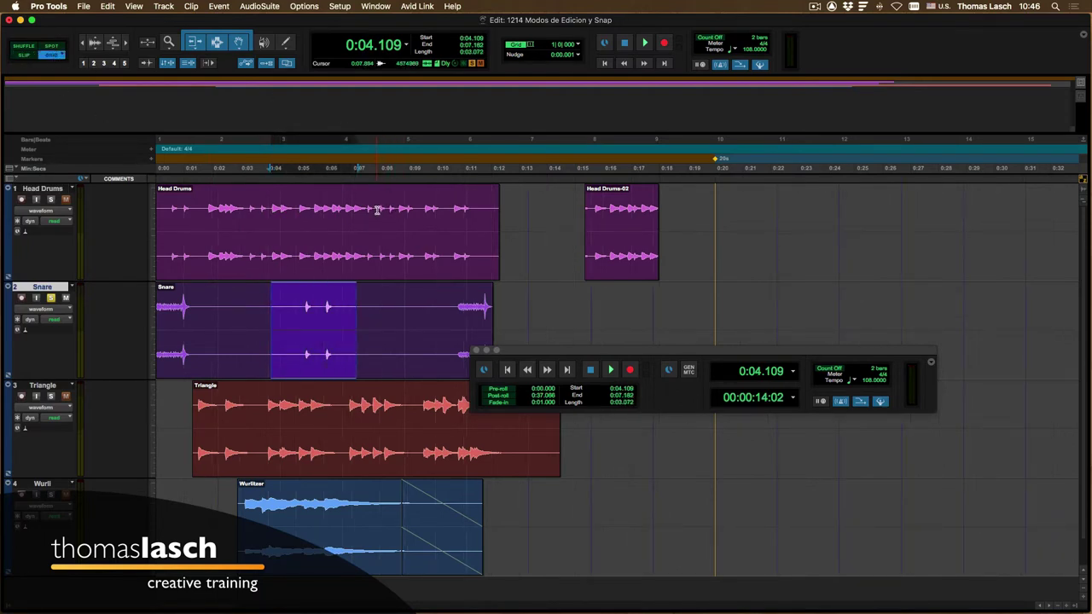
click(345, 210)
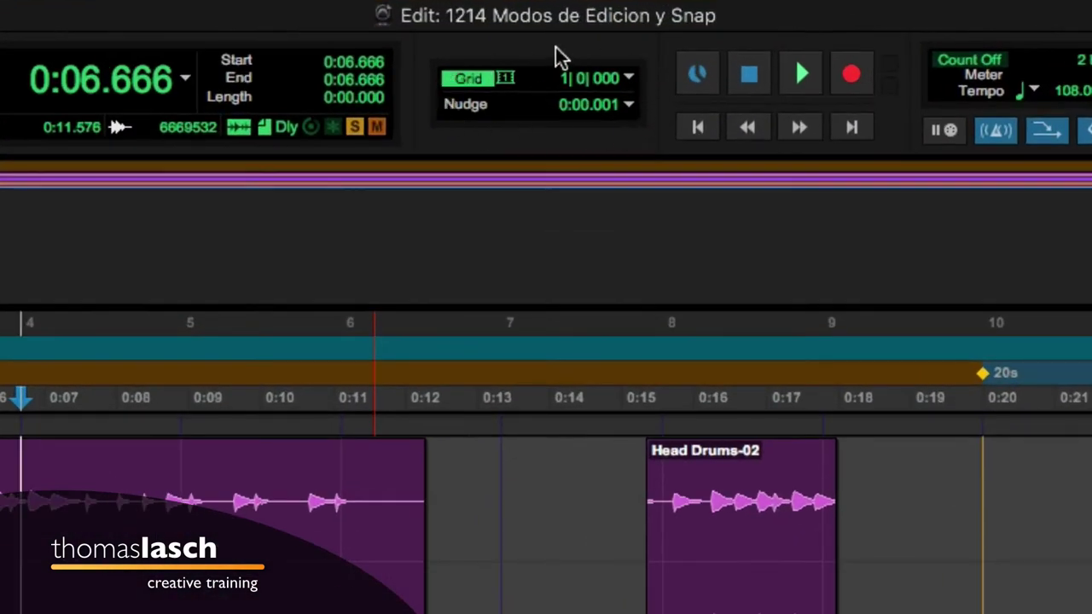
Set the grid scale to Min:Secs and snap the Head Drums-02 clip to start at 0:15.000.
click(629, 78)
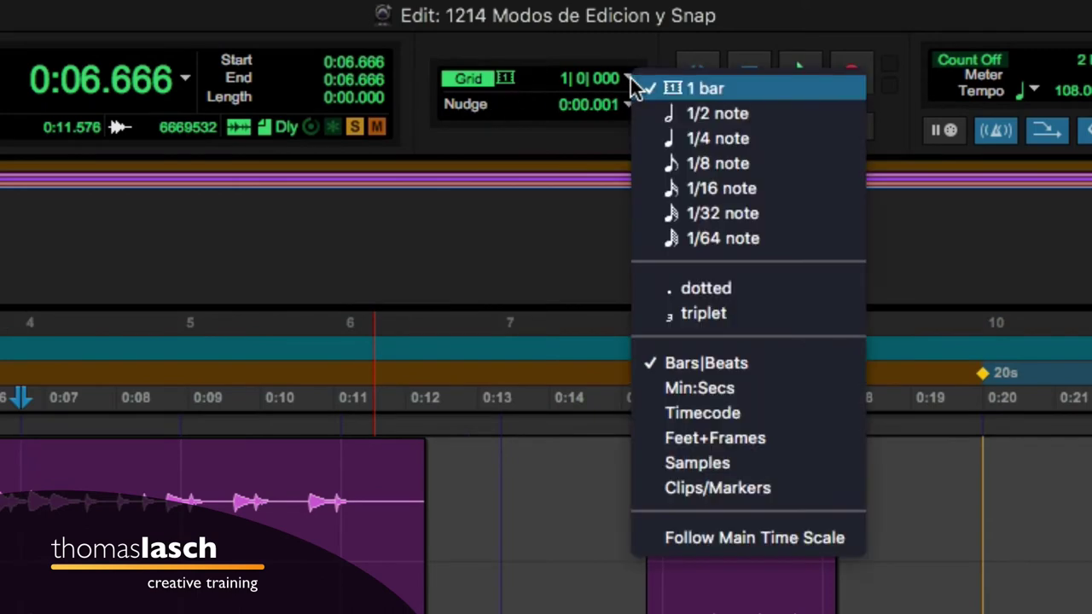
click(706, 384)
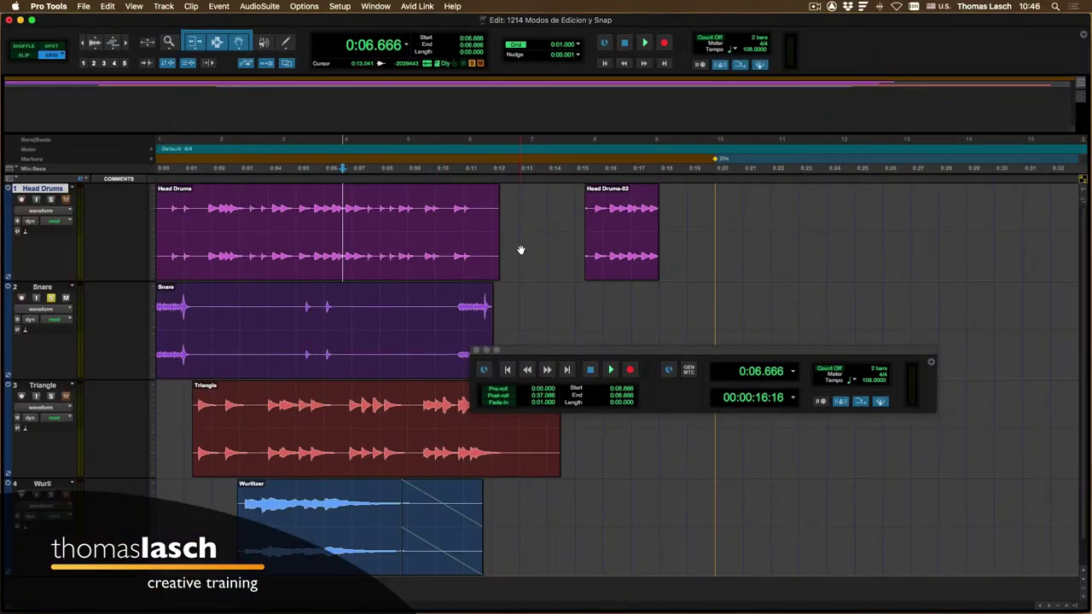
mouse_move(605, 254)
mouse_down()
mouse_move(541, 256)
mouse_move(756, 244)
mouse_move(555, 246)
mouse_move(727, 244)
mouse_move(601, 247)
mouse_up()
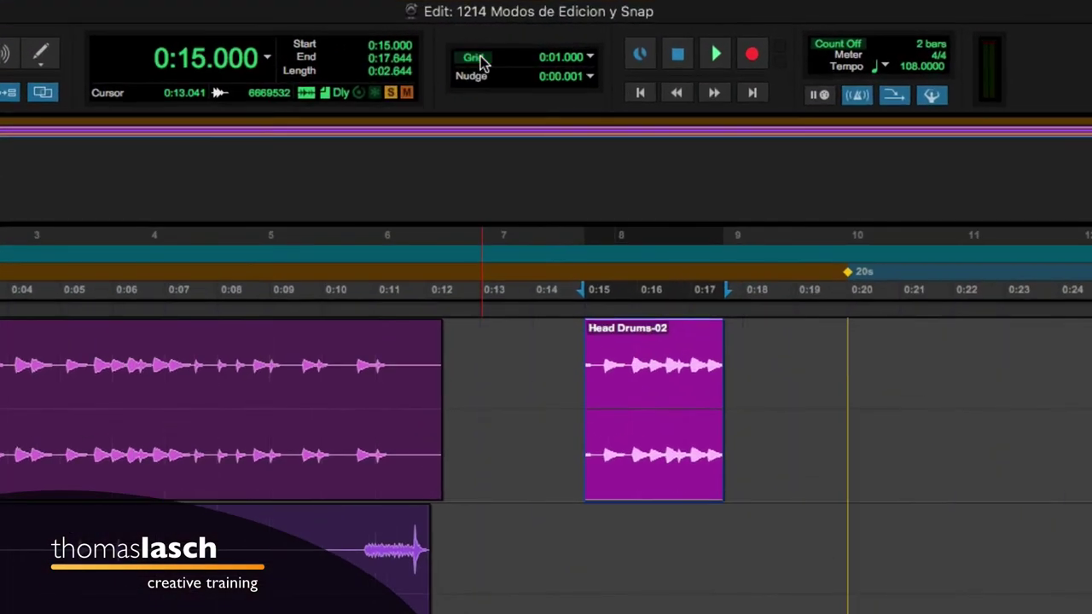
Toggle the timeline's grid lines off and on several times, leaving the grid display enabled.
click(482, 58)
click(474, 58)
click(481, 58)
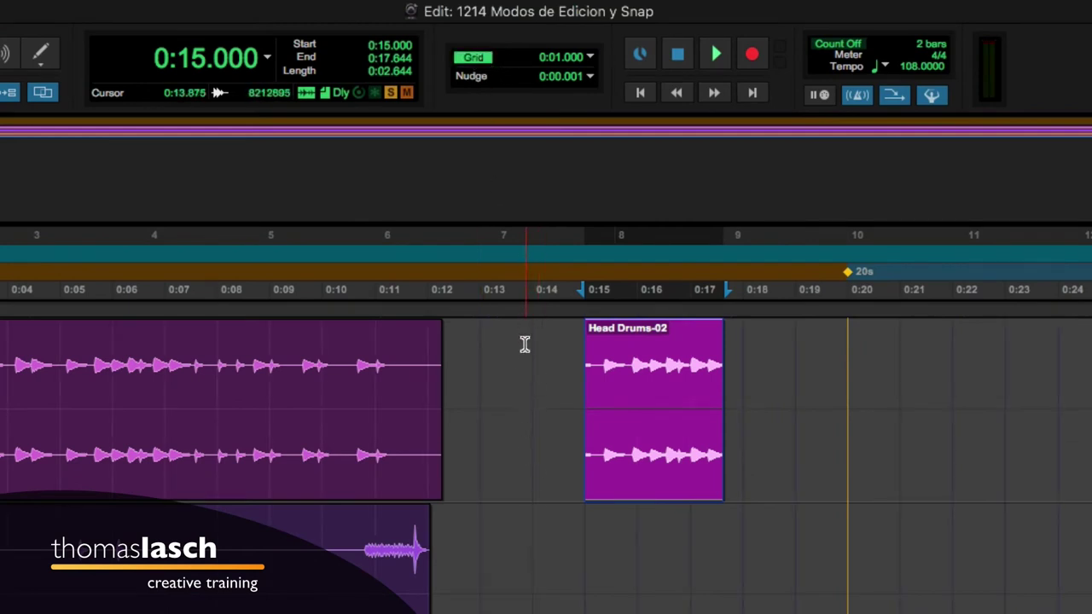
click(479, 59)
click(479, 59)
click(479, 59)
drag(639, 487, 605, 455)
click(475, 58)
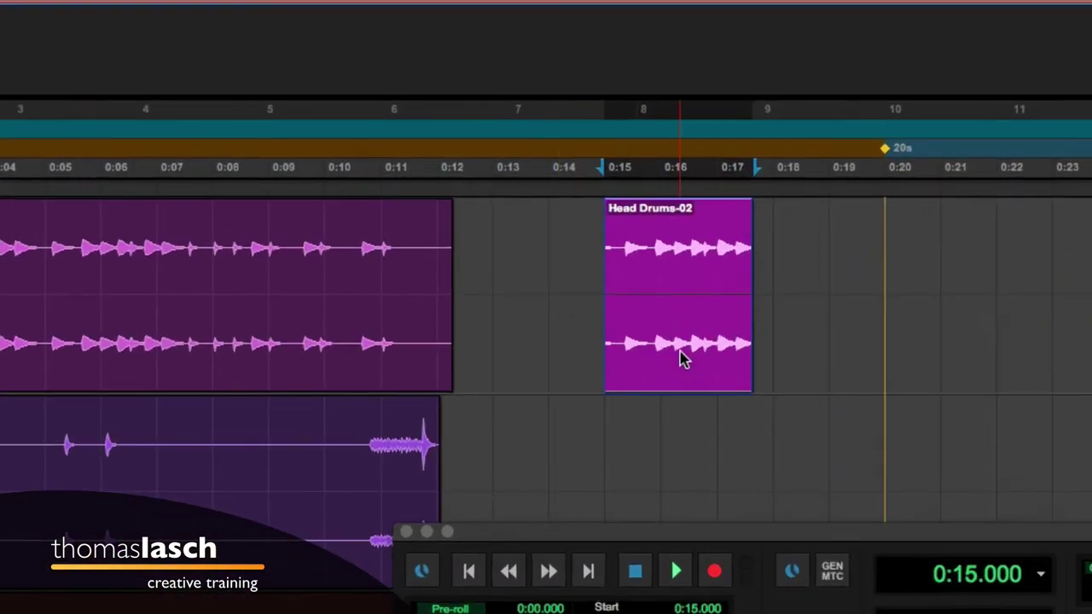
Spot the Head Drums-02 clip to a start time of 0:17.000.
click(617, 277)
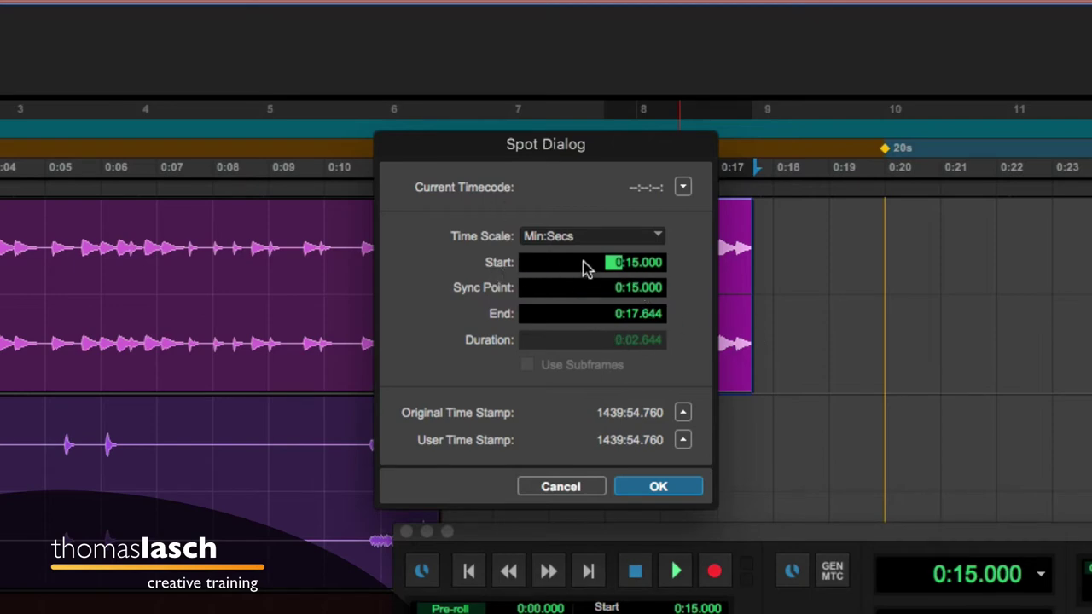
click(635, 263)
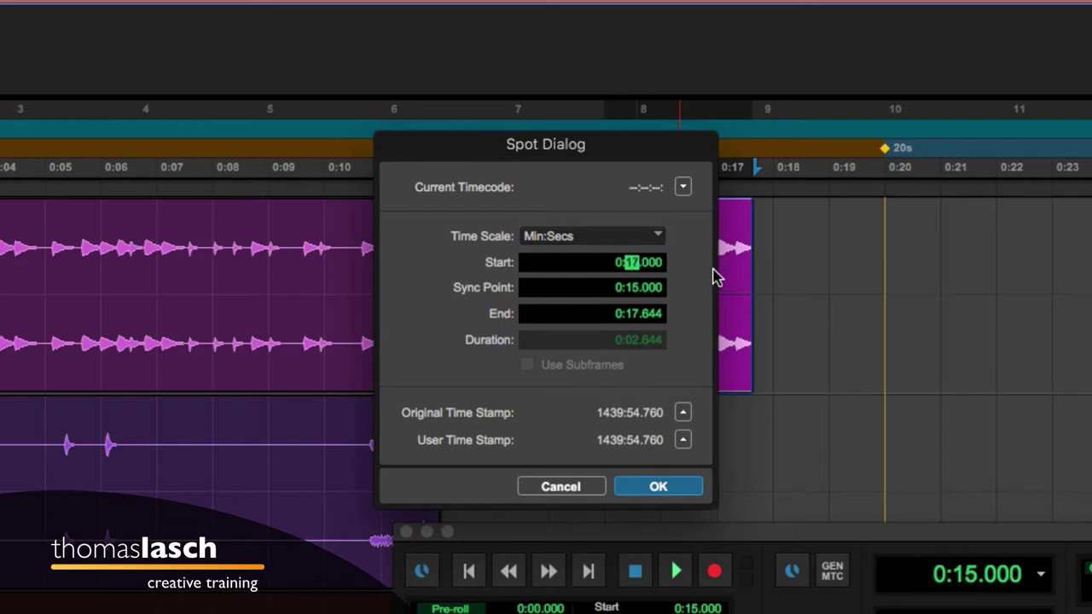
key(Return)
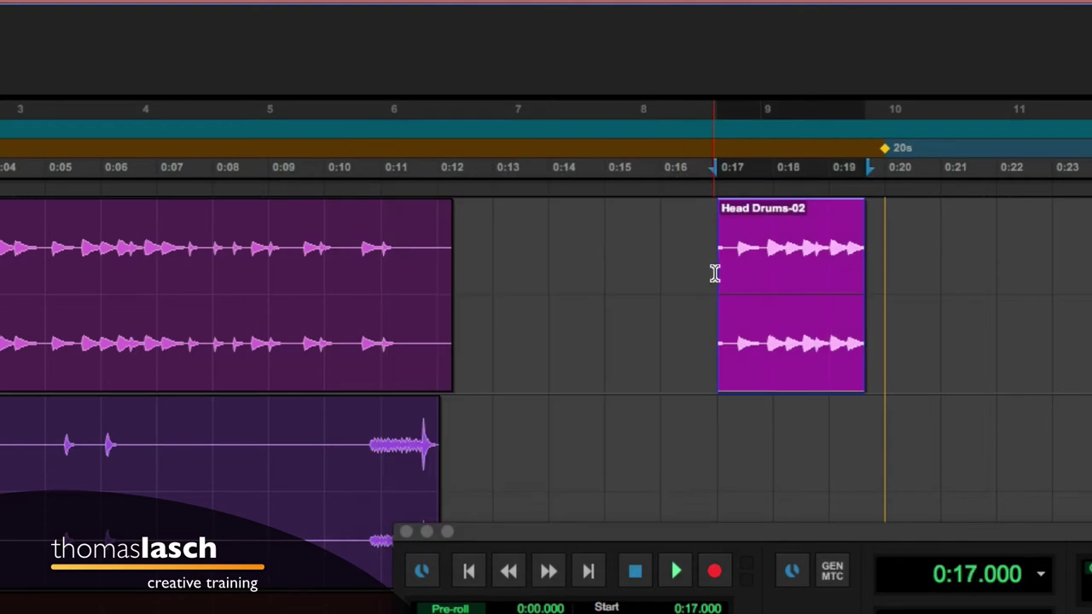
Spot the Head Drums-02 clip so that its end time is 0:20.000.
click(790, 360)
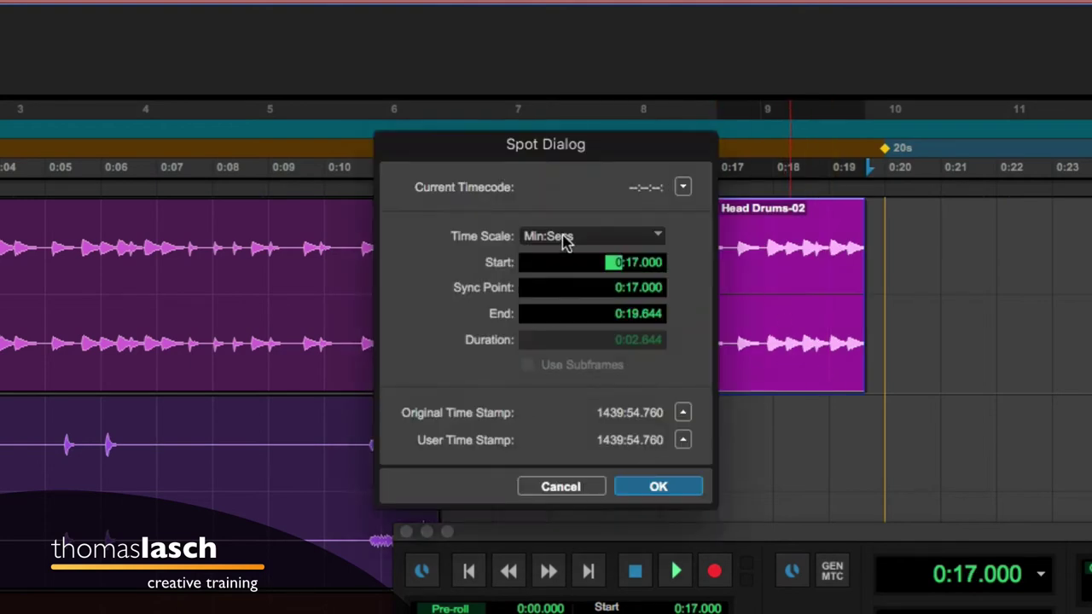
click(633, 316)
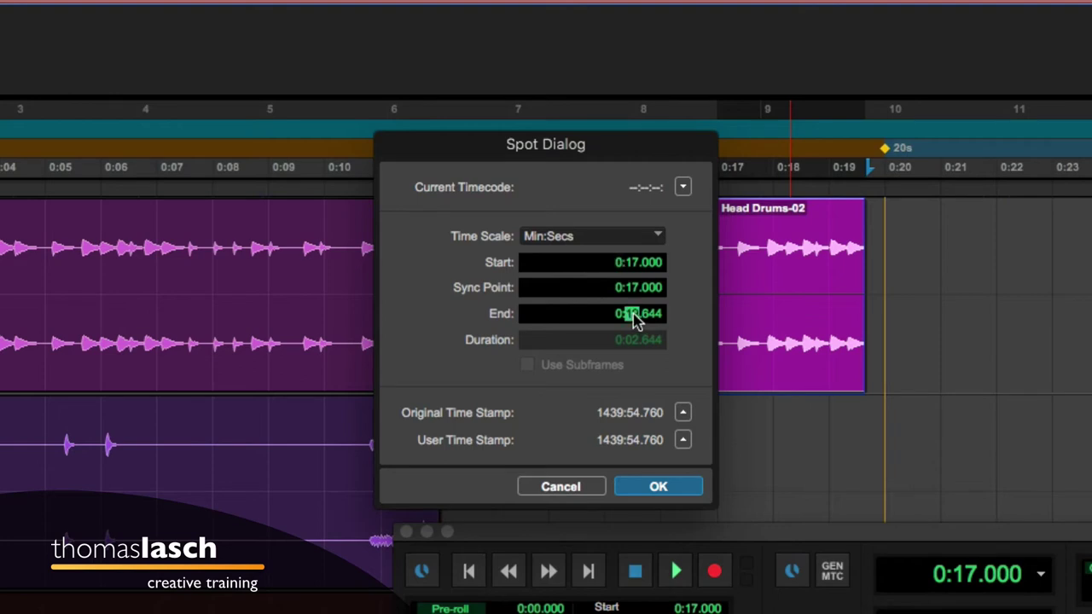
text(20)
key(Return)
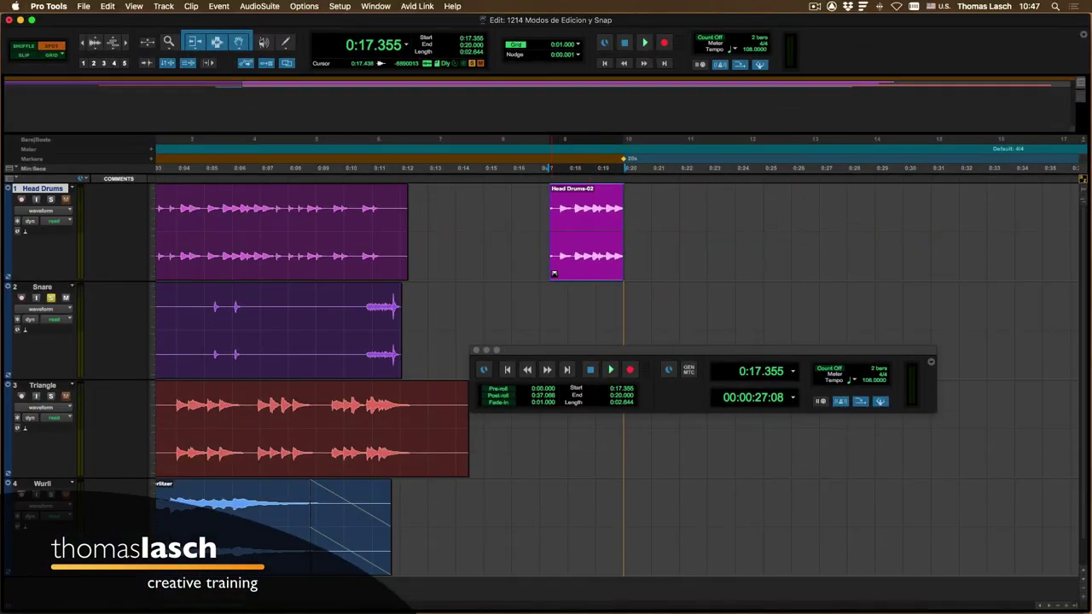
In Slip mode, delete two inner sections of the Head Drums clip and the audio just before about 0:03.580, leaving gaps.
click(25, 56)
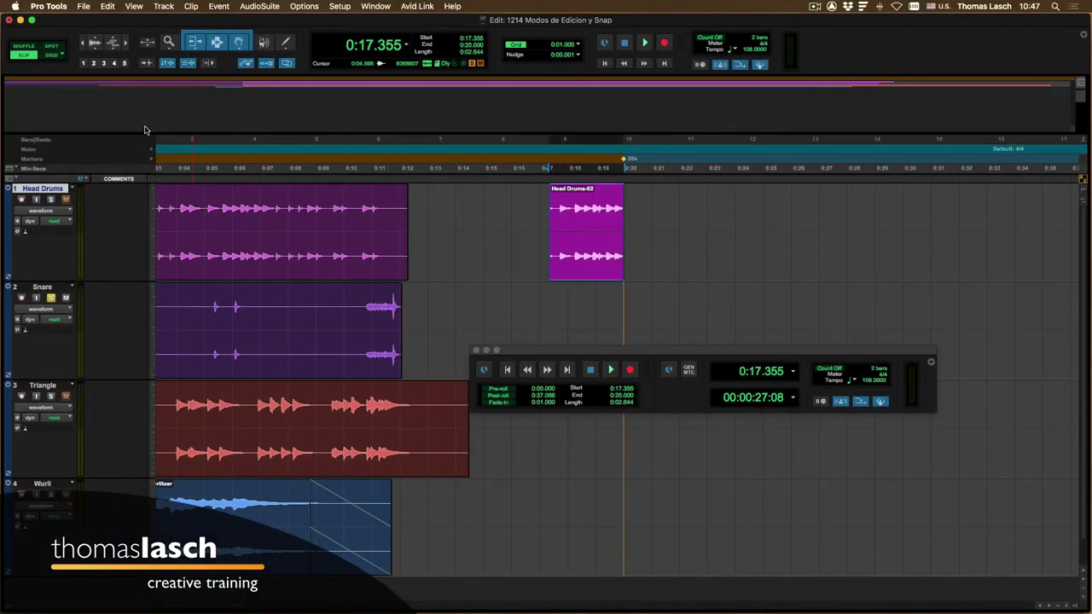
drag(211, 210, 330, 228)
key(Delete)
key(Delete)
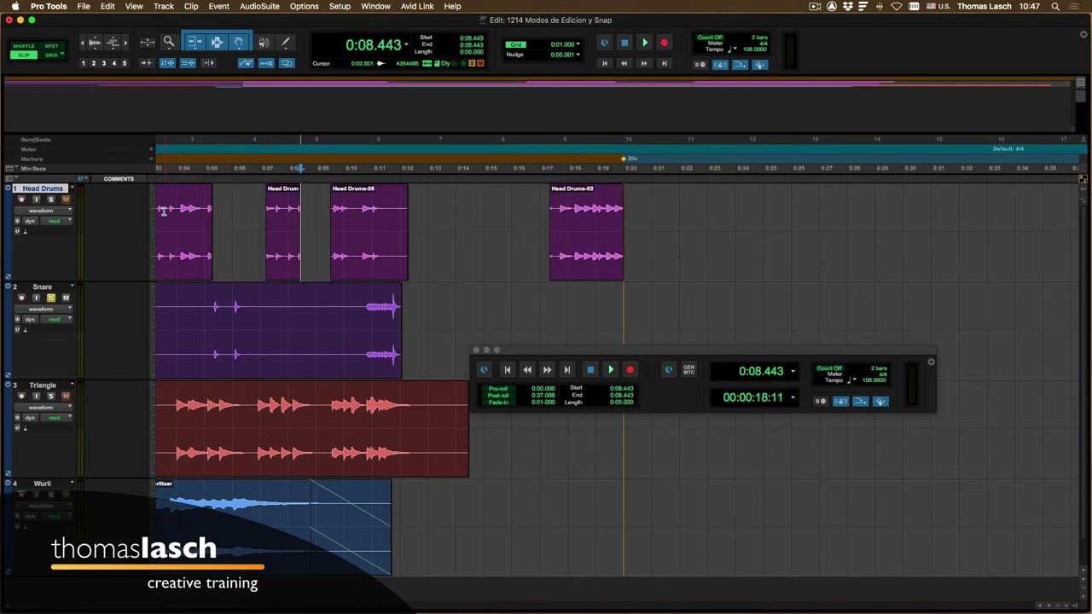
drag(163, 211, 167, 212)
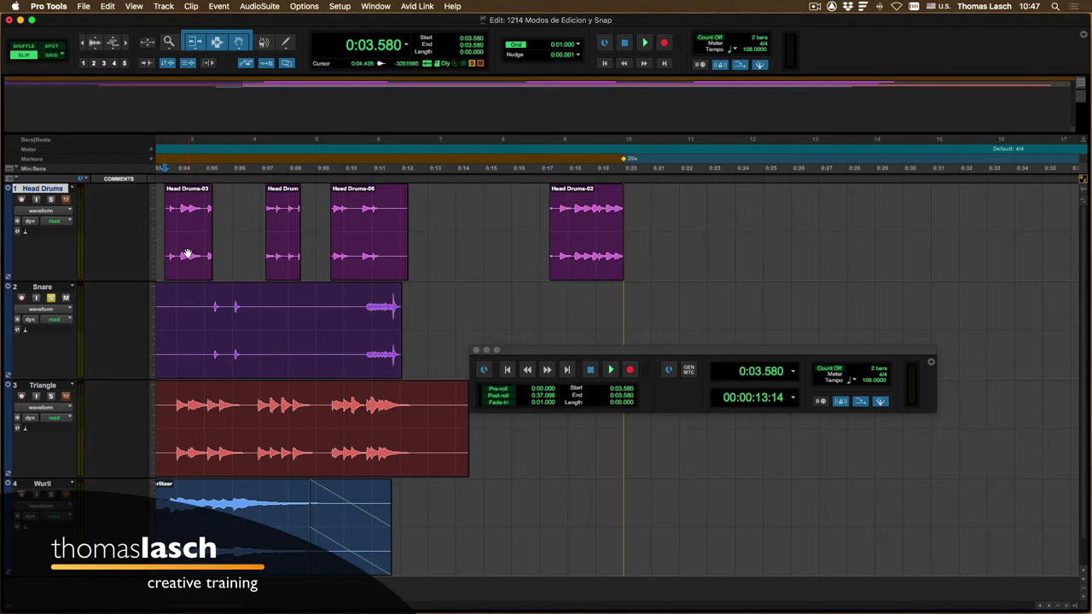
Move the Head Drums-03 clip freely to about 0:22.156 and the Head Drums-02 clip to about 0:16.154.
drag(187, 254, 706, 253)
drag(586, 266, 552, 266)
In Shuffle mode, butt Head Drums-02 against the end of Head Drums-06 and Head Drums-03 against the end of Head Drums-02.
click(34, 48)
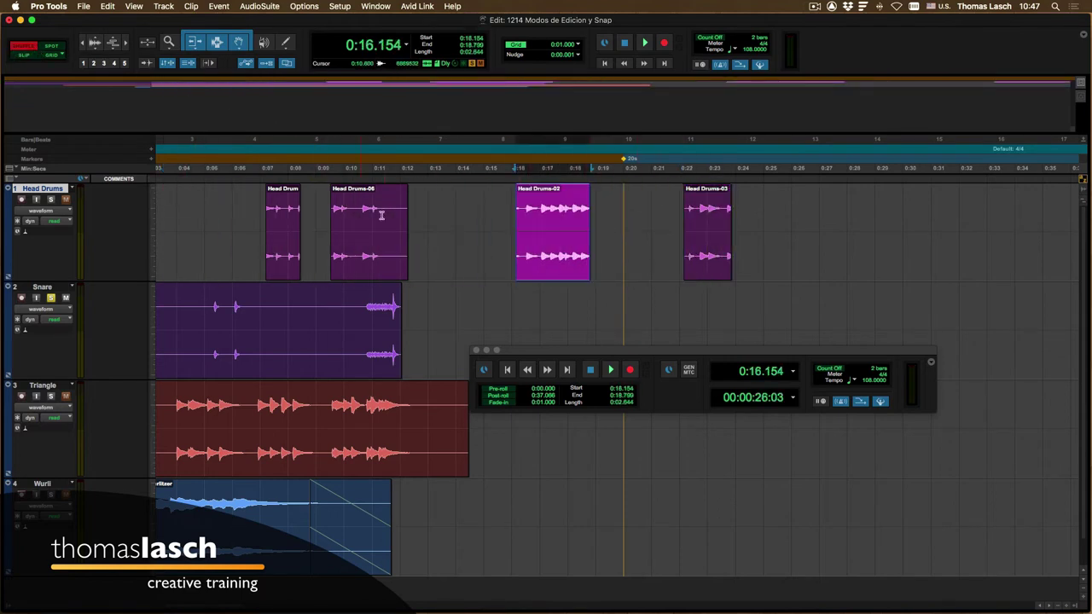
drag(546, 259, 453, 255)
drag(686, 246, 646, 251)
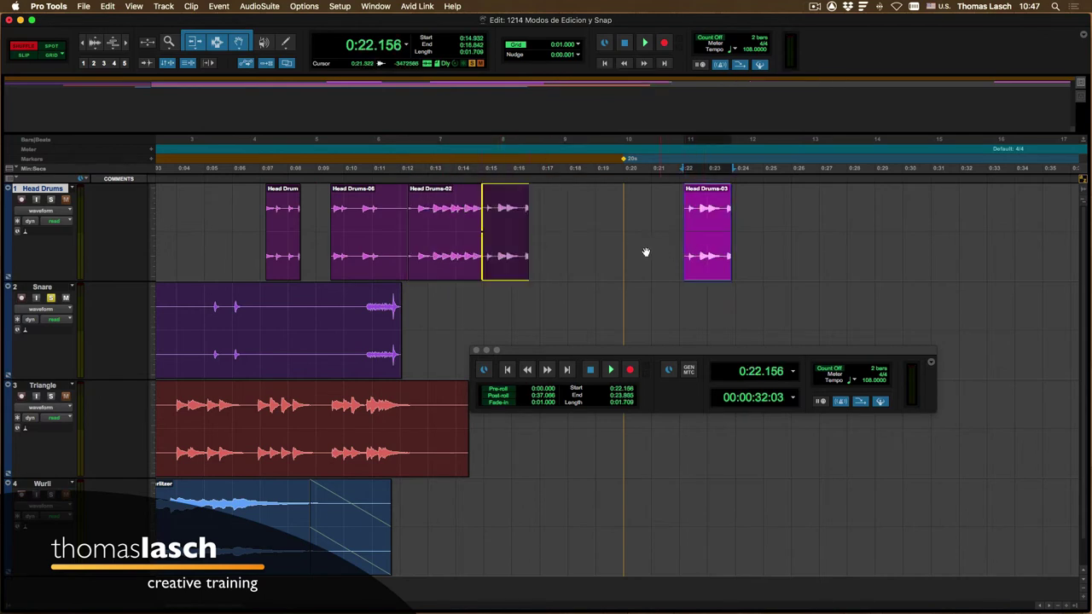
Shuffle Head Drums-02 directly behind Head Drums-05, and insert Head Drums-06 between those two clips.
drag(535, 250, 312, 237)
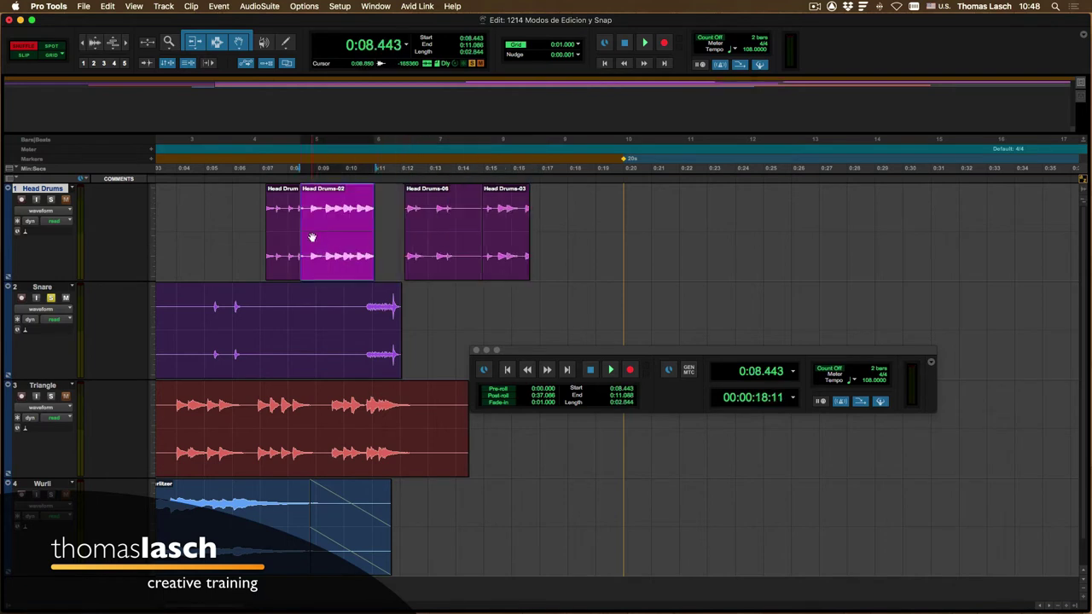
drag(430, 250, 311, 231)
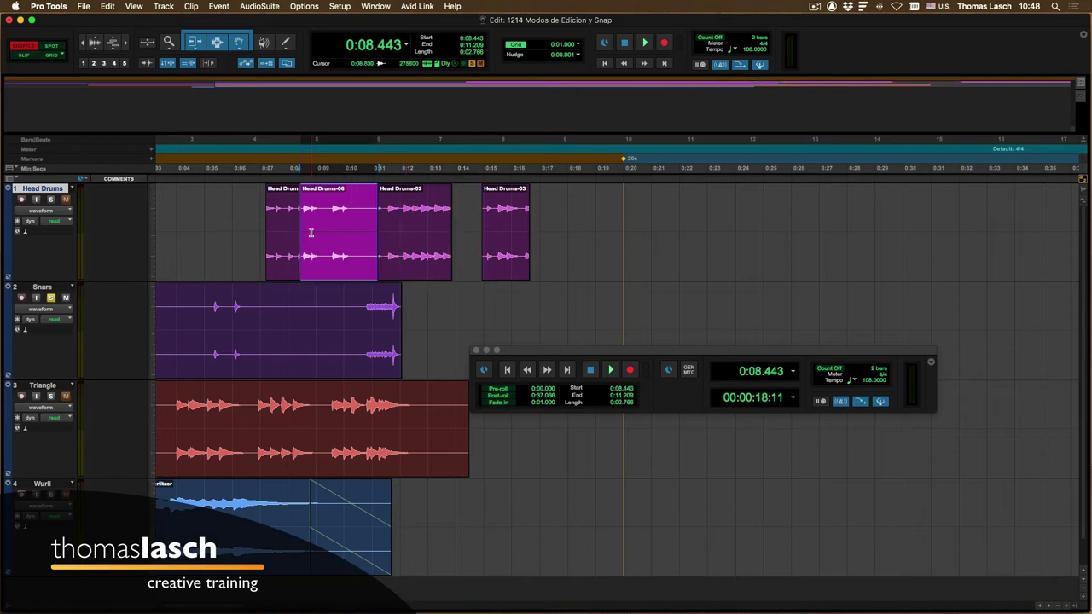
Try to move the Head Drums-03 clip toward the preceding clip in Shuffle mode.
click(501, 265)
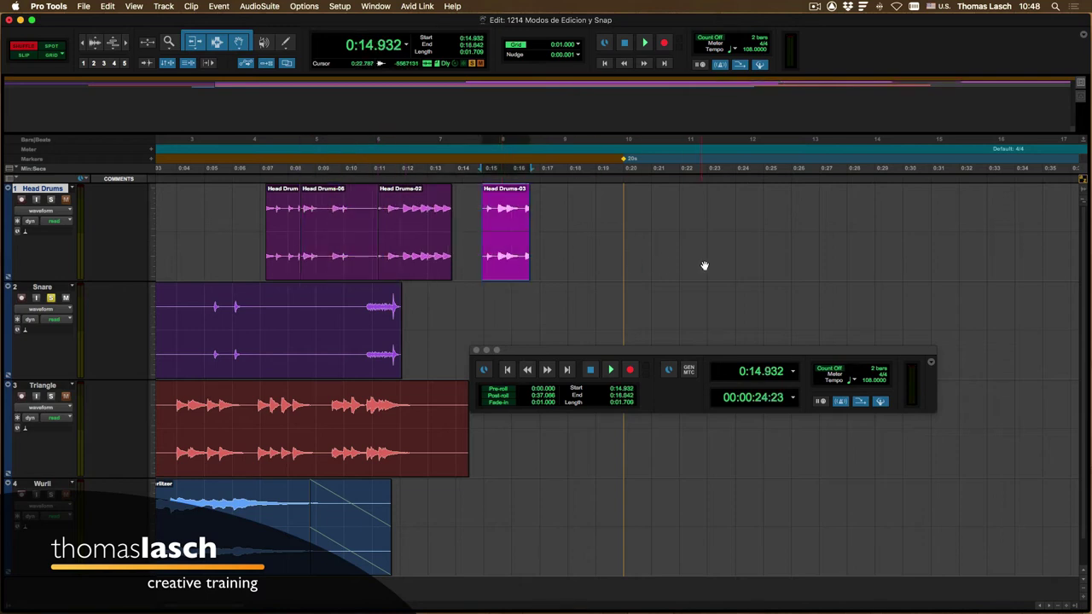
drag(518, 270, 439, 267)
drag(547, 274, 542, 251)
Select the empty gap between Head Drums-02 and Head Drums-03 and delete it in Shuffle mode to join the clips.
double_click(465, 200)
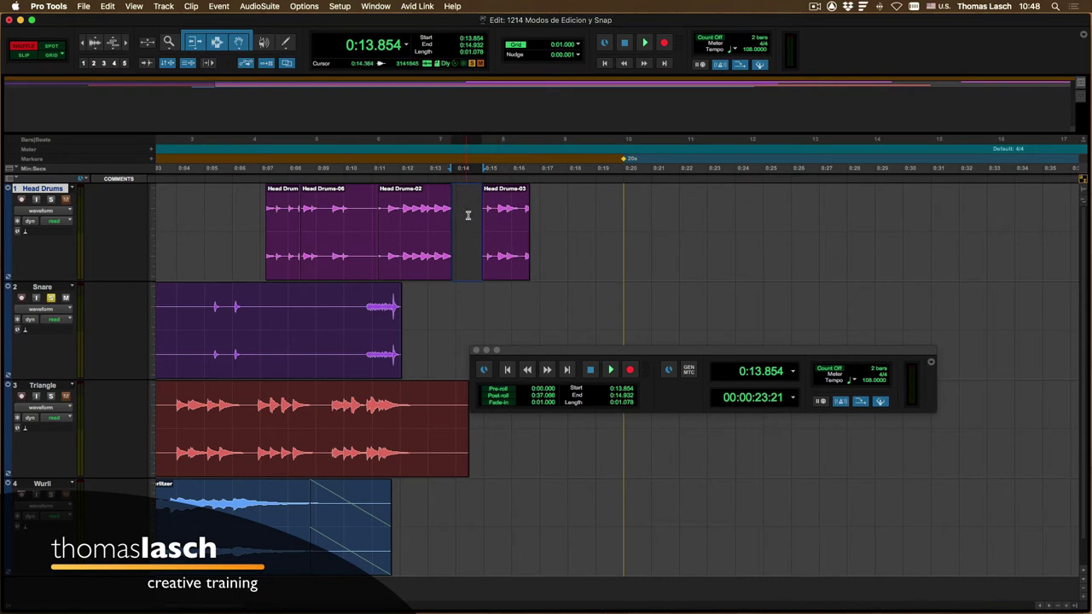
key(super+bracketright)
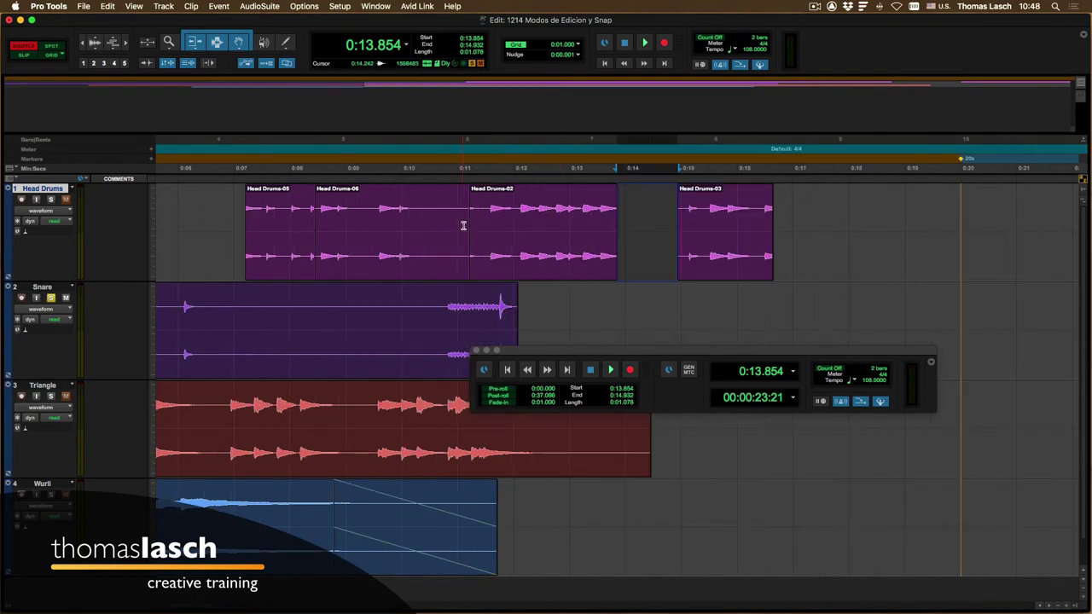
key(Delete)
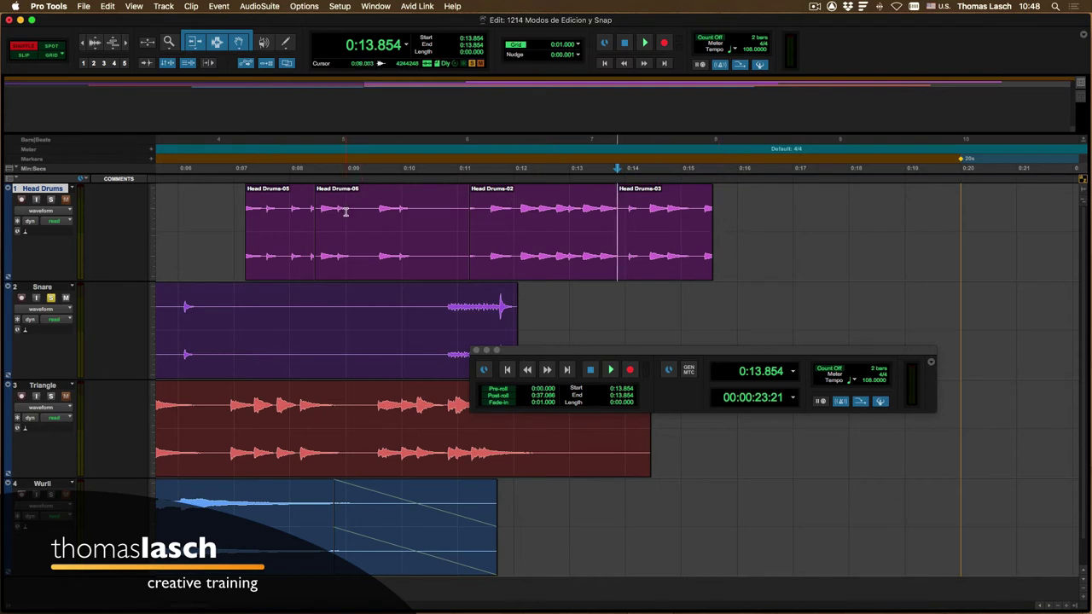
Delete the range from about 0:09.003 to 0:10.274 in the Head Drums-06 clip in Shuffle mode and undo the deletion.
drag(346, 211, 416, 215)
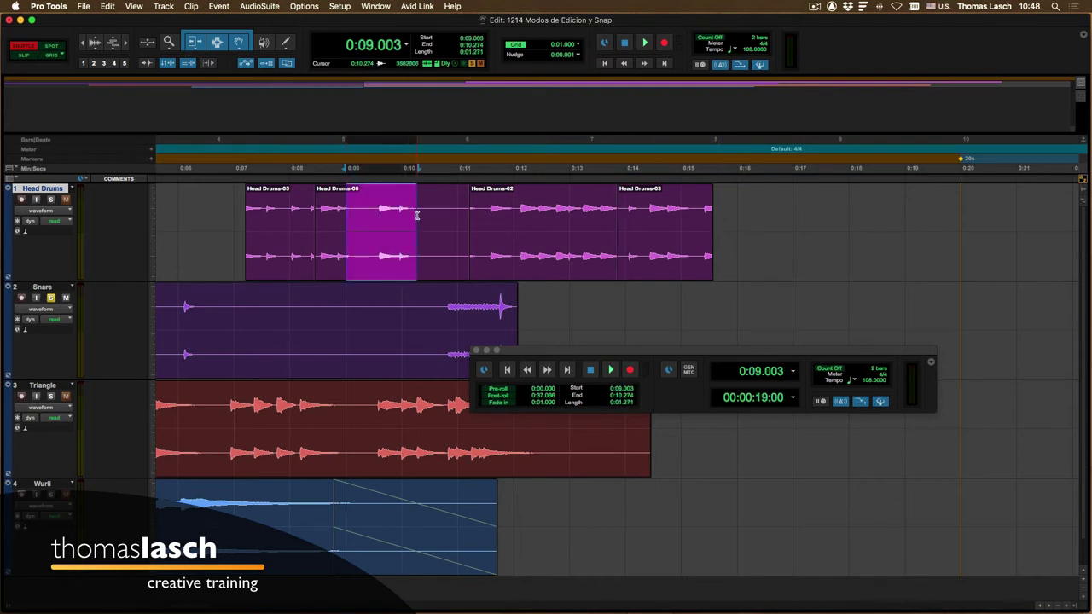
key(Delete)
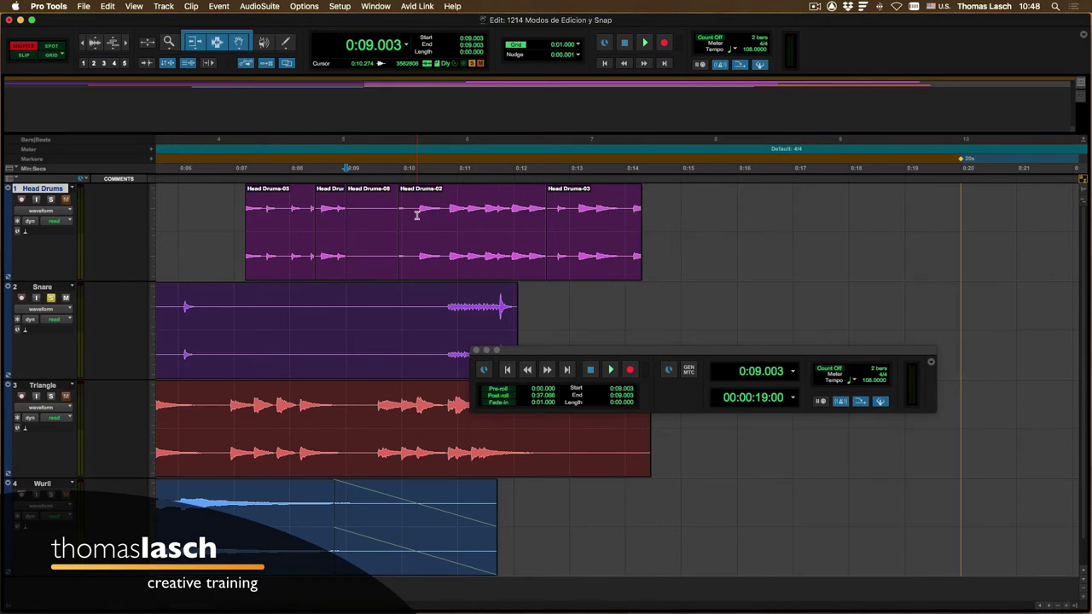
key(ctrl+z)
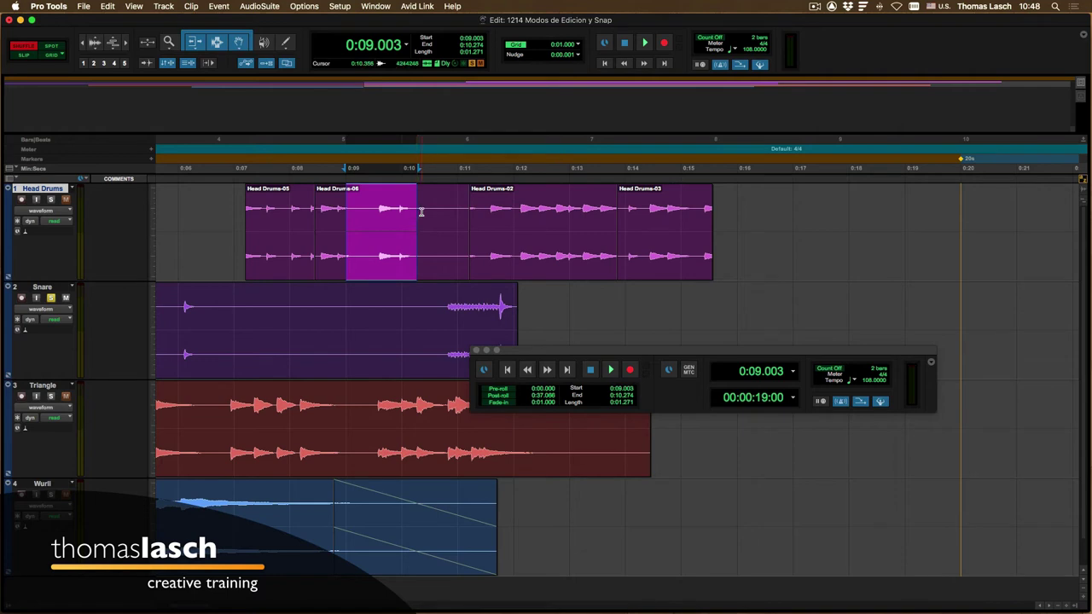
Undo the Shuffle, Grid and Spot edits until Head Drums is one uncut clip starting at 0:00.000.
key(r)
key(r)
key(super+z)
key(super+z)
key(super+z)
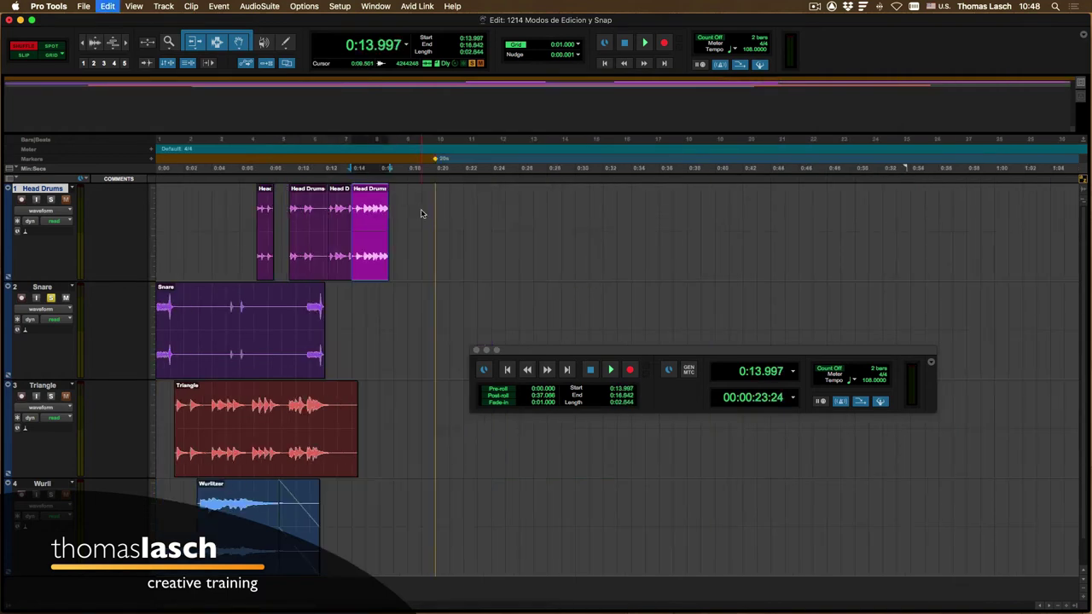
key(super+z)
key(super+z)
key(super+z)
key(super+z)
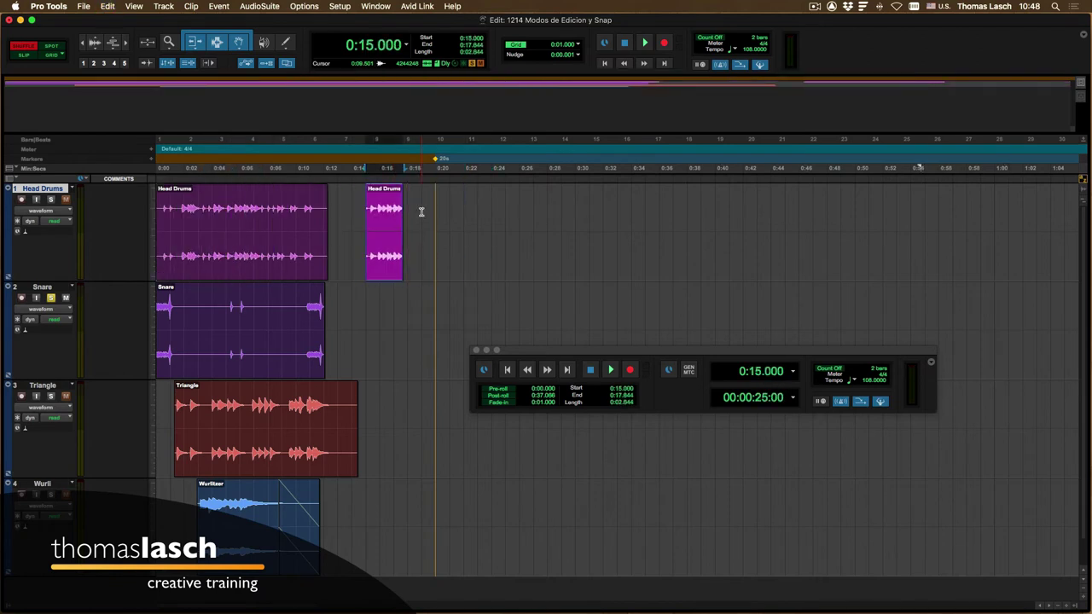
key(super+z)
key(super+shift+z)
key(super+z)
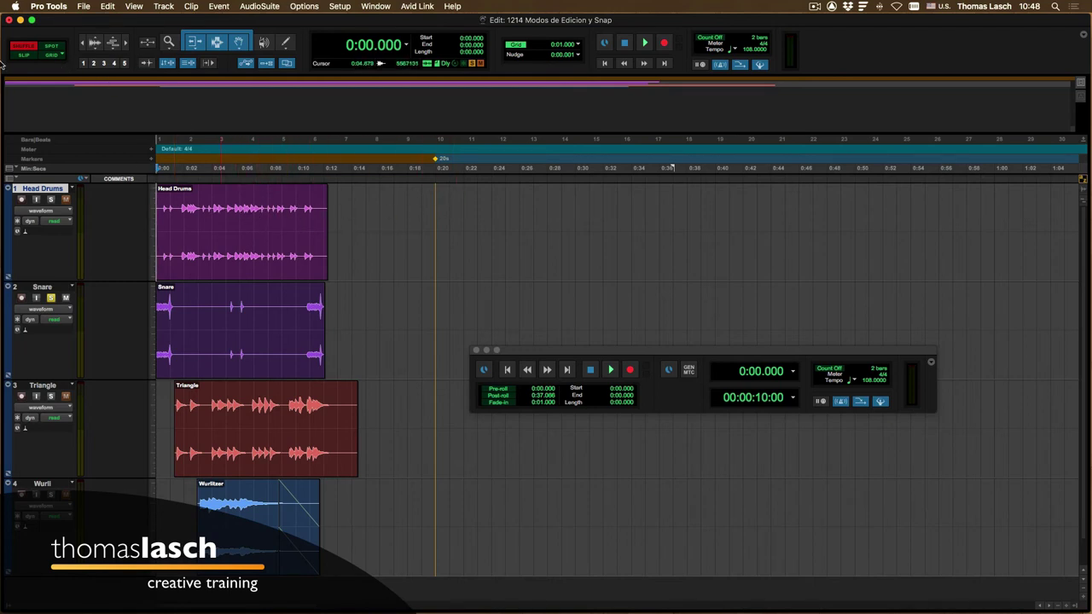
In Slip mode, copy the range from about 0:09.440 to 0:10.376 on Head Drums and paste it at about 0:14.730.
key(F4)
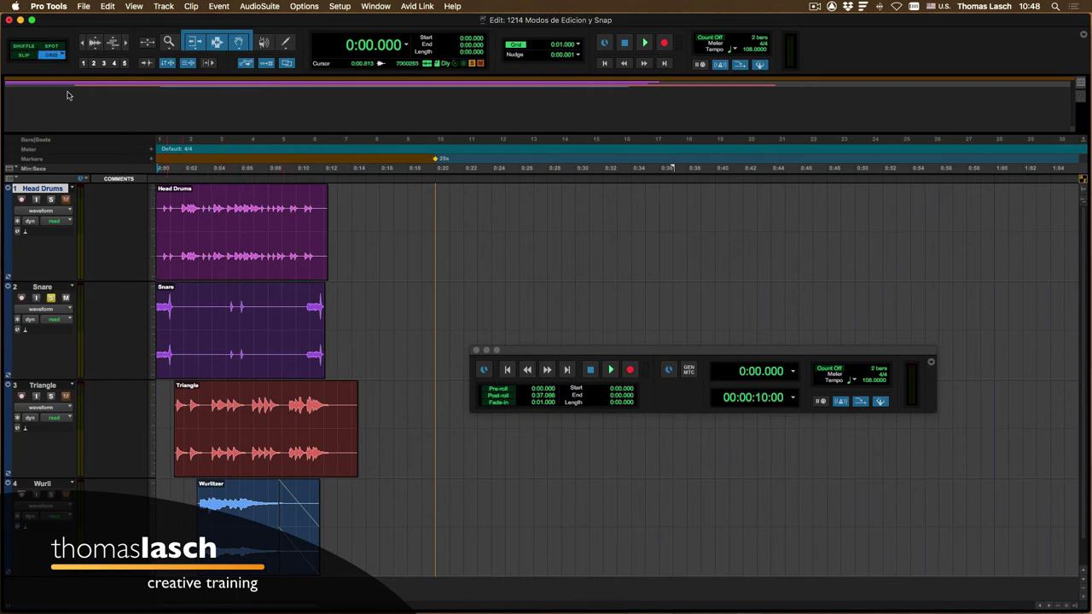
key(F3)
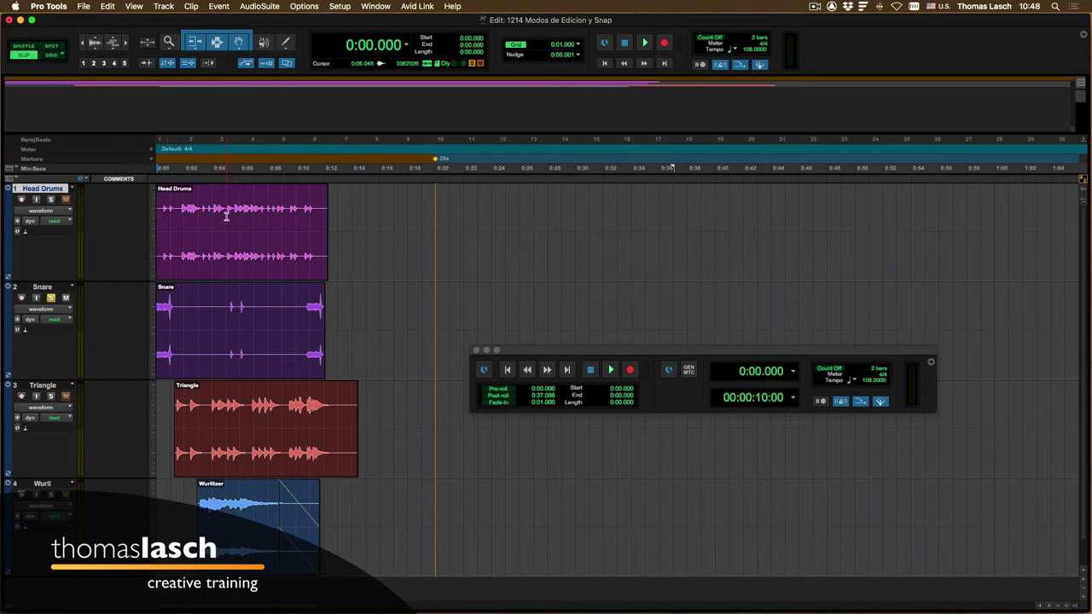
drag(288, 214, 301, 214)
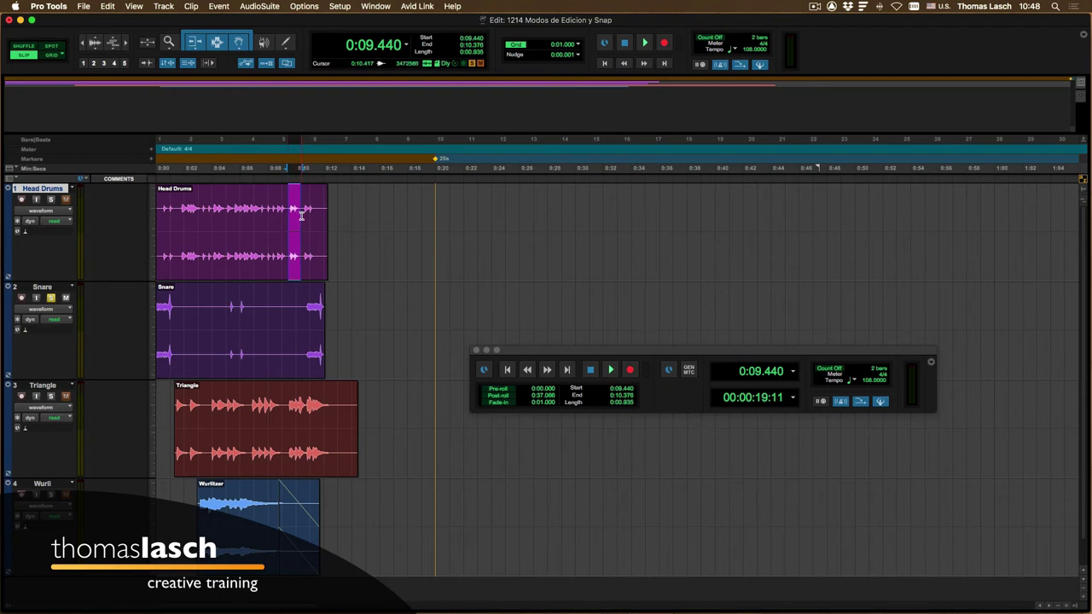
key(t)
key(t)
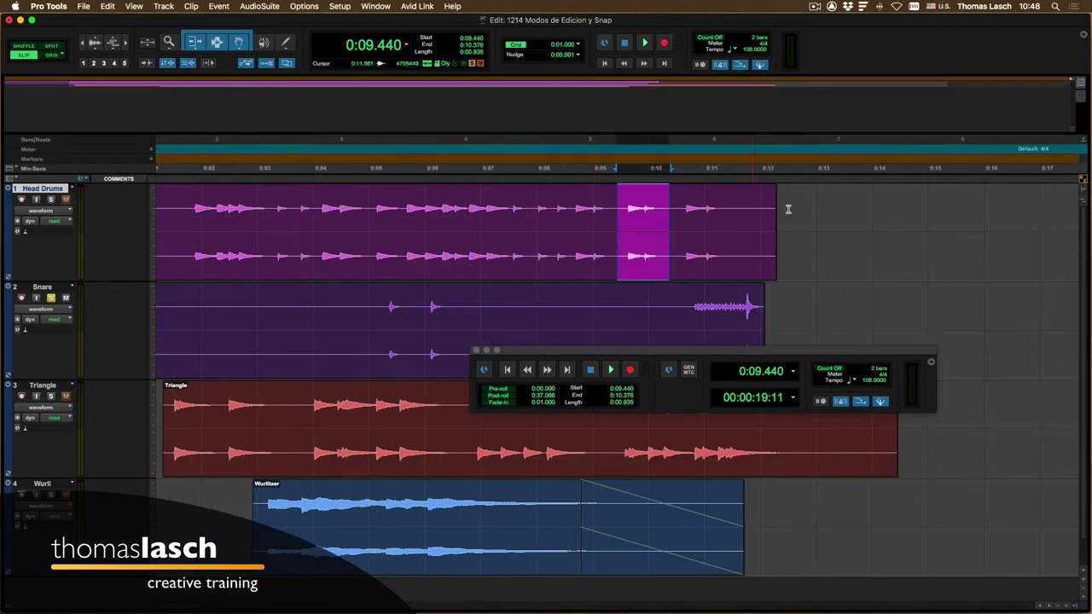
click(850, 208)
scroll(850, 209, right, 5)
click(631, 219)
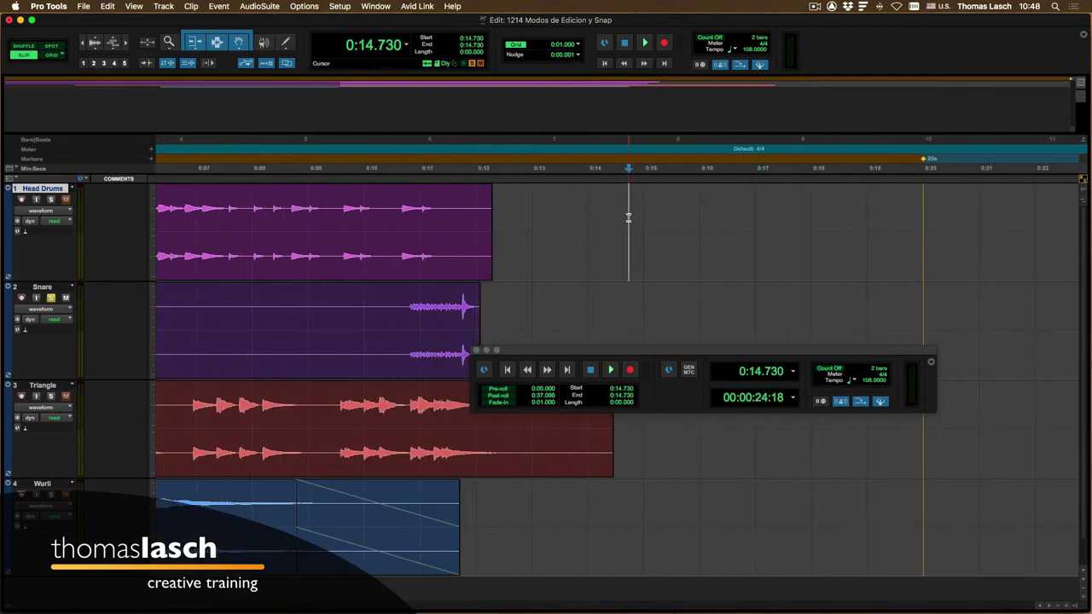
key(super+v)
Trim the start of the pasted Head Drums clip to about 0:14.743 and enlarge the audio waveform height.
key(t)
key(t)
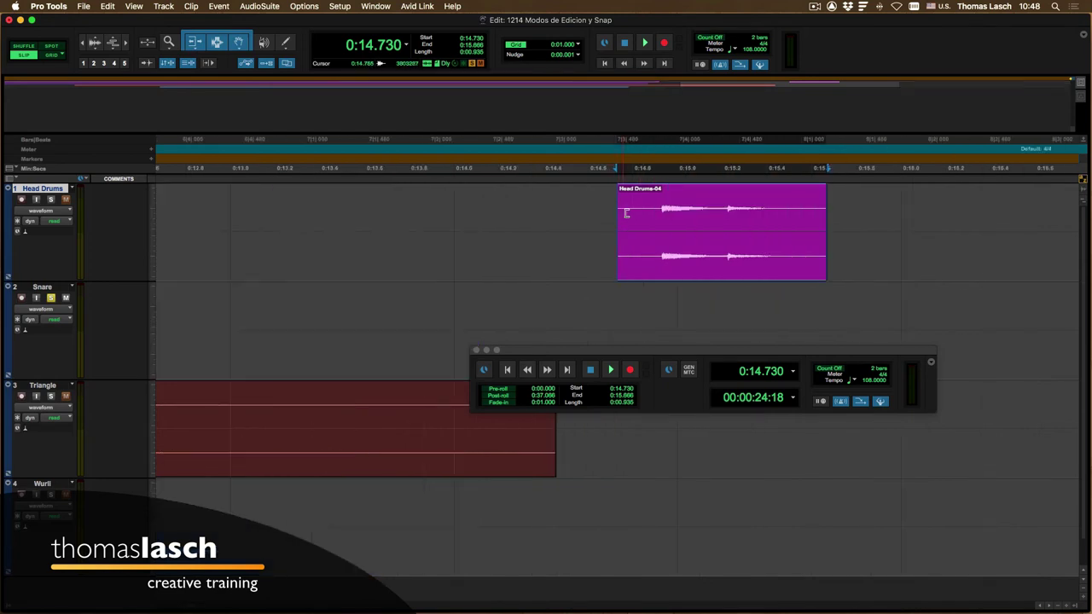
mouse_move(618, 226)
mouse_down()
mouse_move(662, 220)
mouse_move(620, 220)
mouse_up()
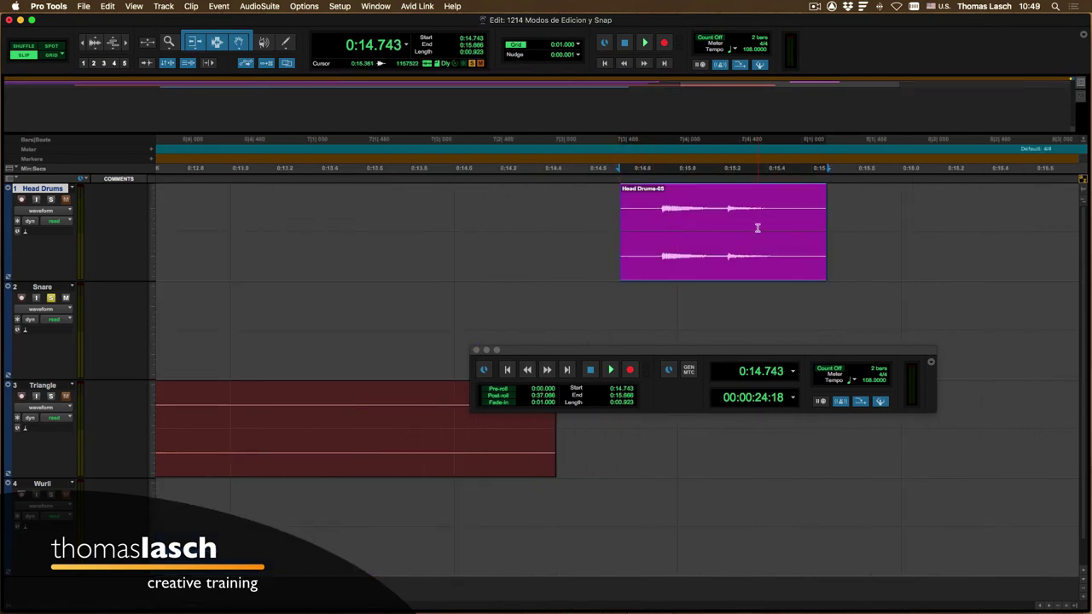
click(96, 39)
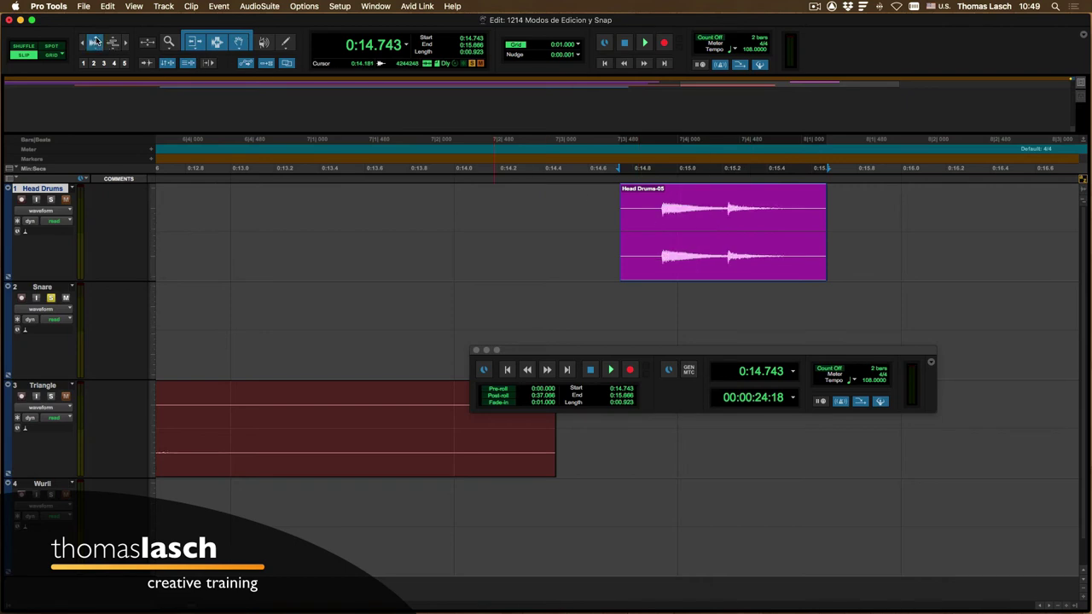
click(96, 40)
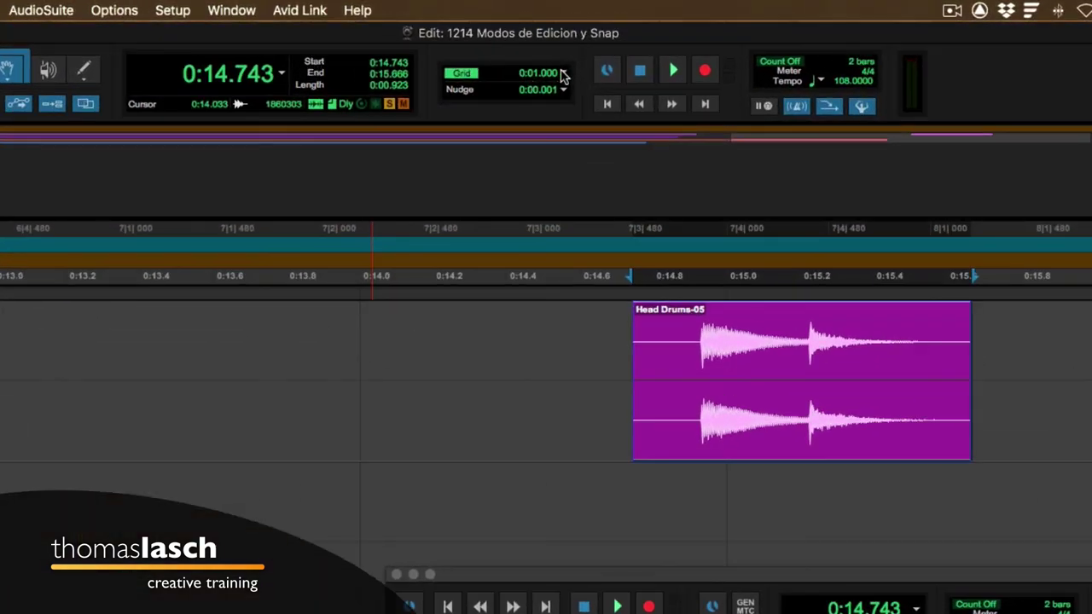
Set the grid to Bars|Beats quarter notes, then move the Head Drums-05 clip to about 0:14.257 so its first hit falls on 7|3.
click(561, 75)
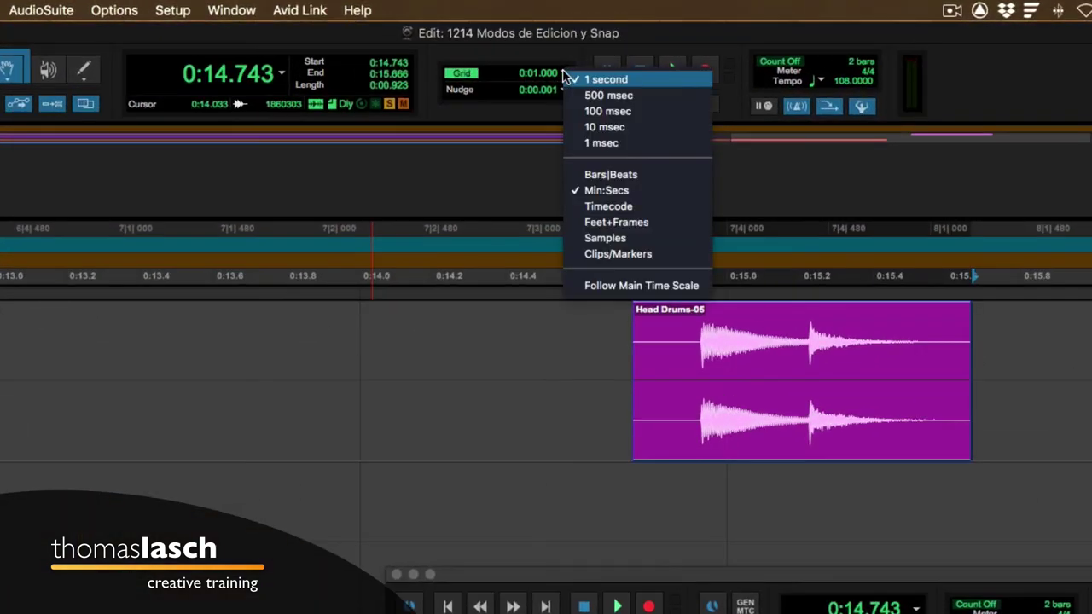
click(610, 176)
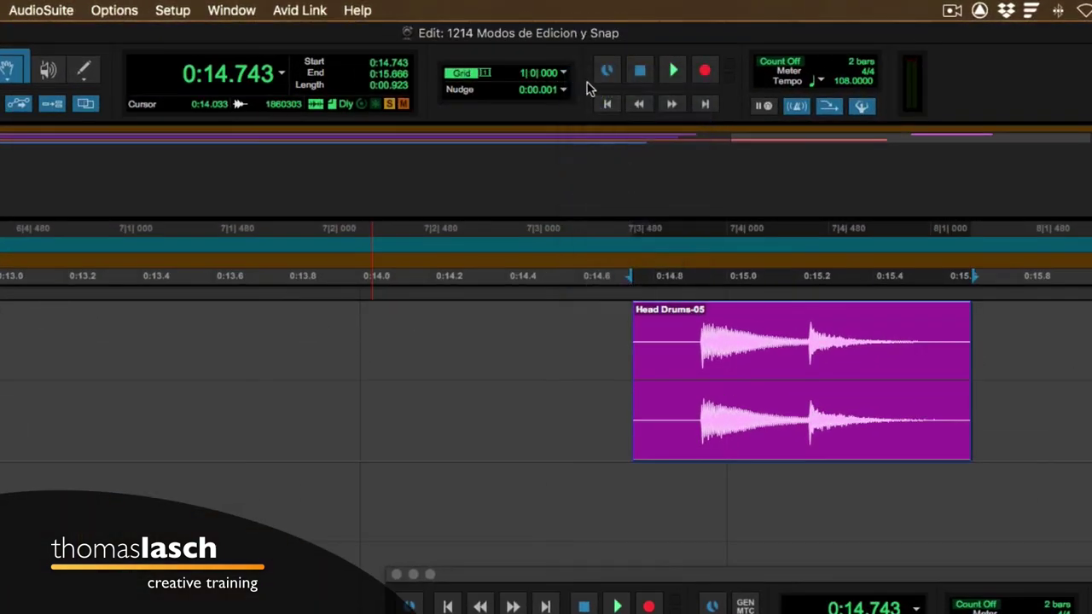
click(564, 74)
click(567, 77)
click(564, 75)
drag(719, 453, 565, 418)
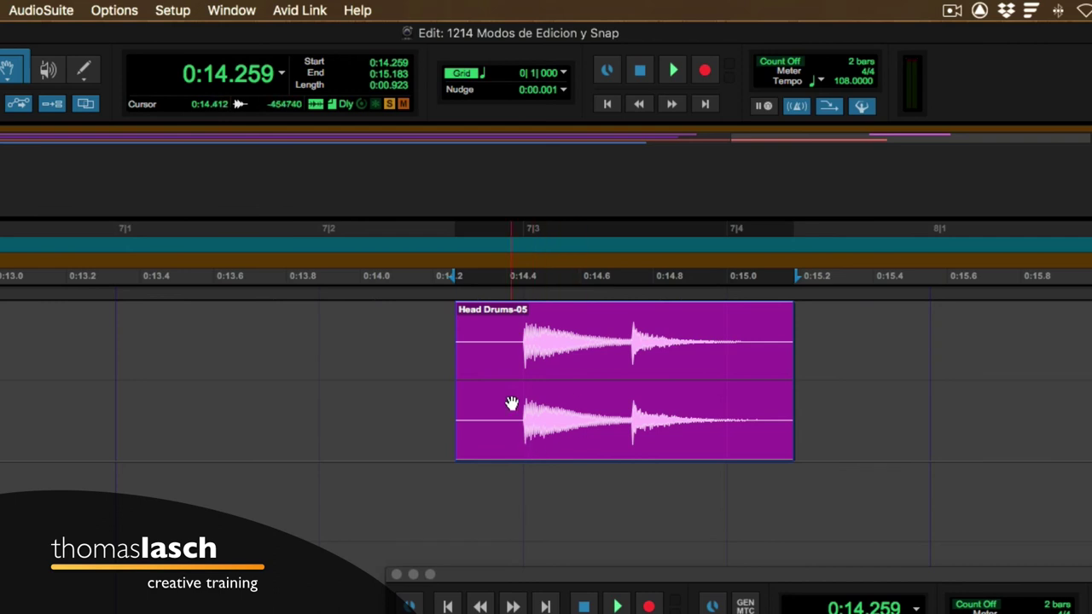
mouse_move(550, 446)
mouse_down()
mouse_move(529, 446)
mouse_move(550, 444)
mouse_up()
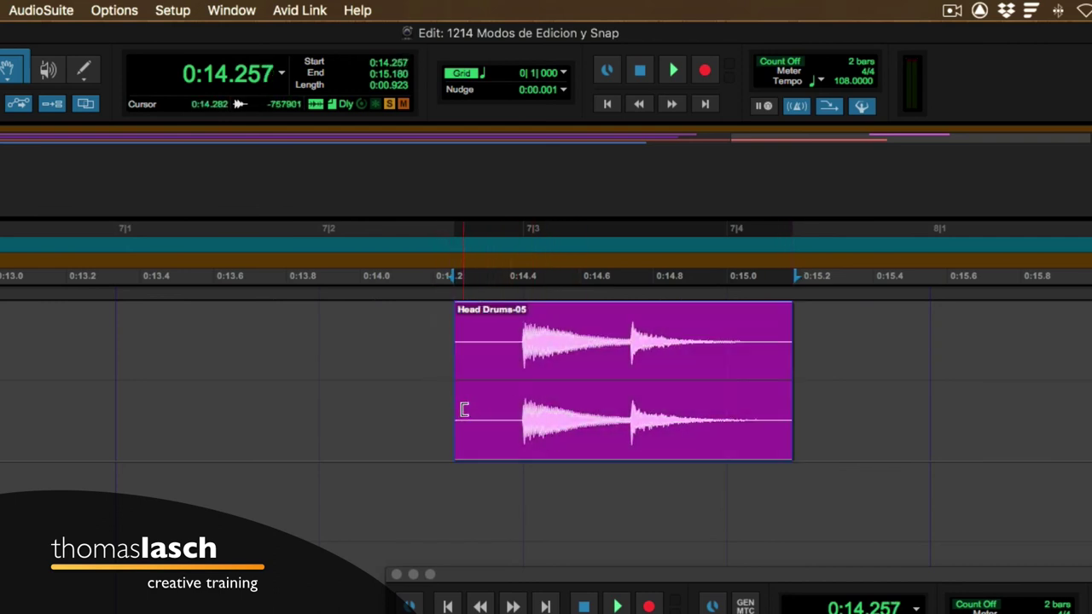
Switch to Relative Grid, then move the Head Drums-05 clip one beat earlier and back to 0:14.257.
click(86, 91)
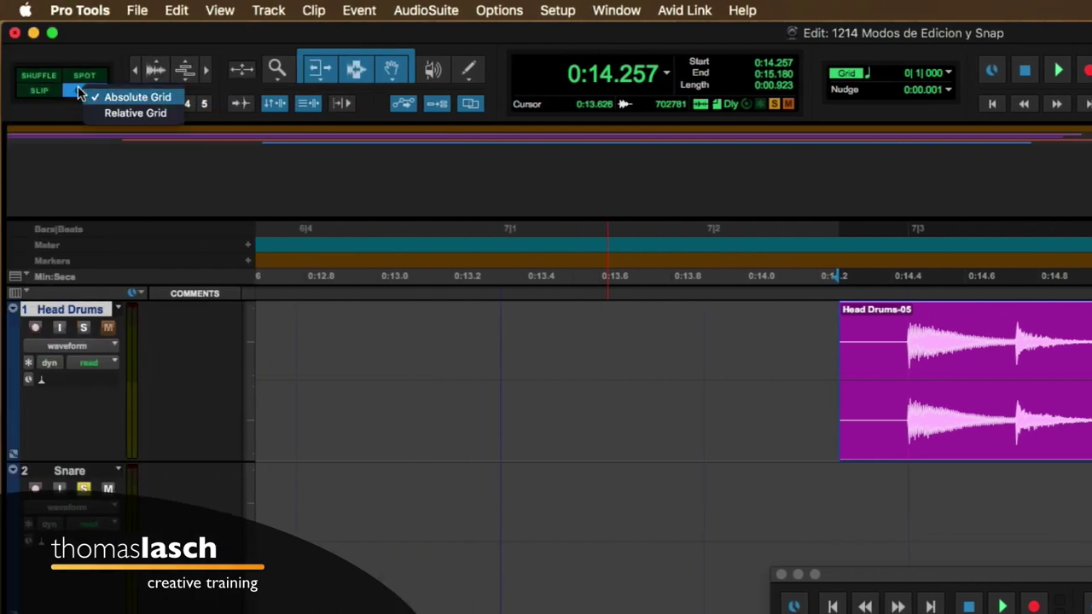
click(100, 115)
drag(850, 429, 706, 348)
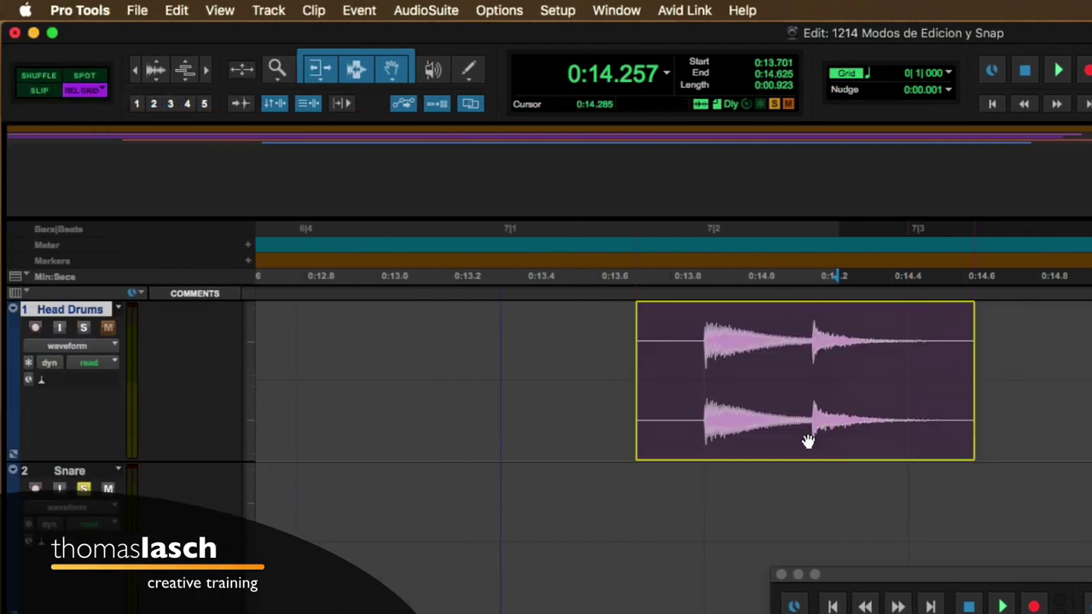
drag(804, 347, 911, 344)
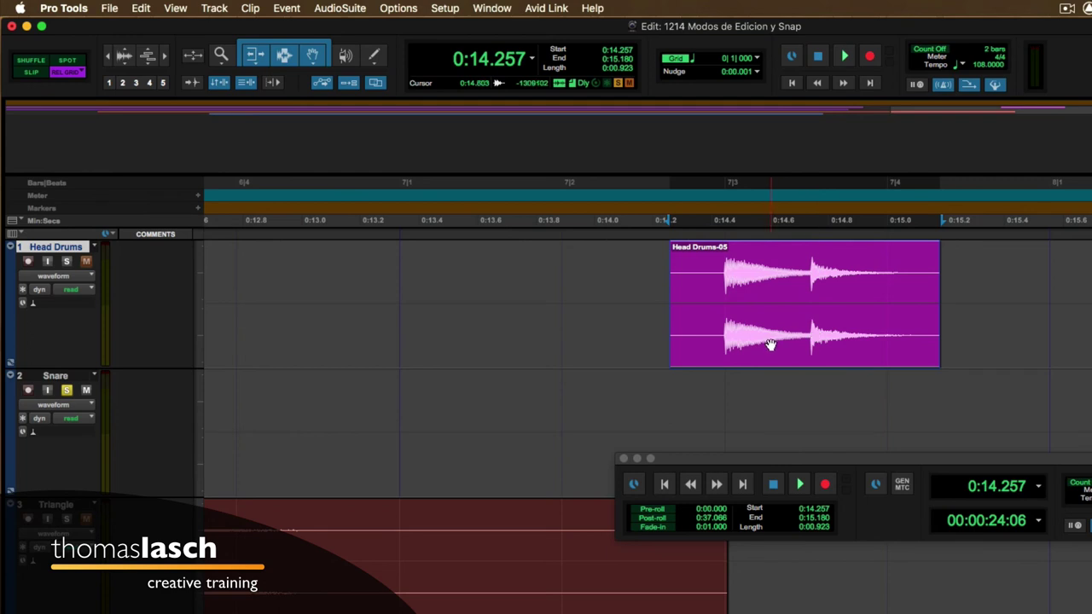
Copy the Head Drums-05 clip and place the copy at 0:13.146 so its first hit falls on 7|1.
key(super+c)
click(399, 273)
click(378, 273)
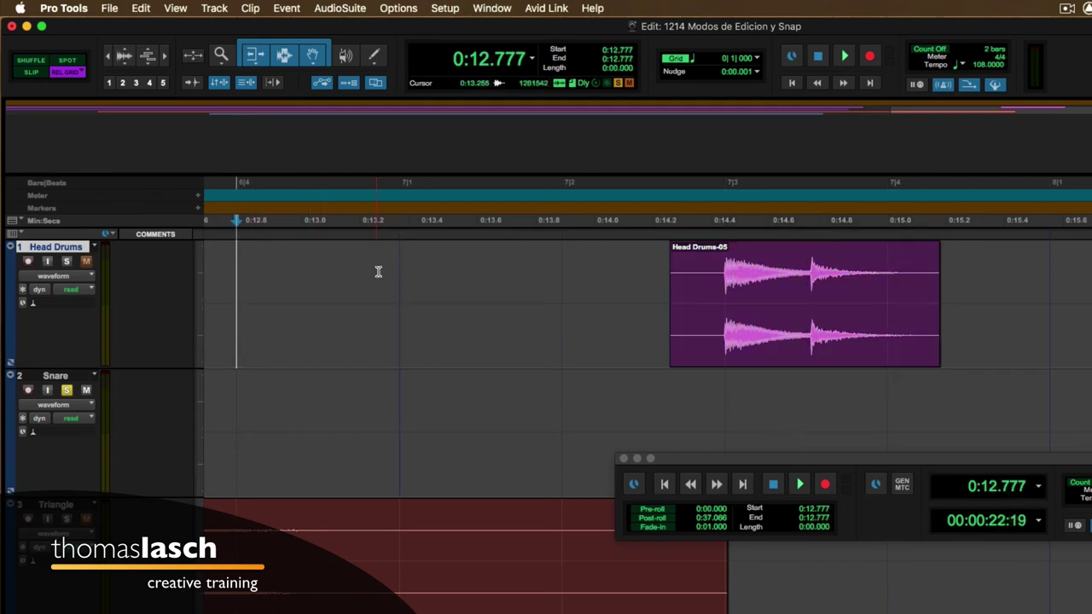
click(401, 271)
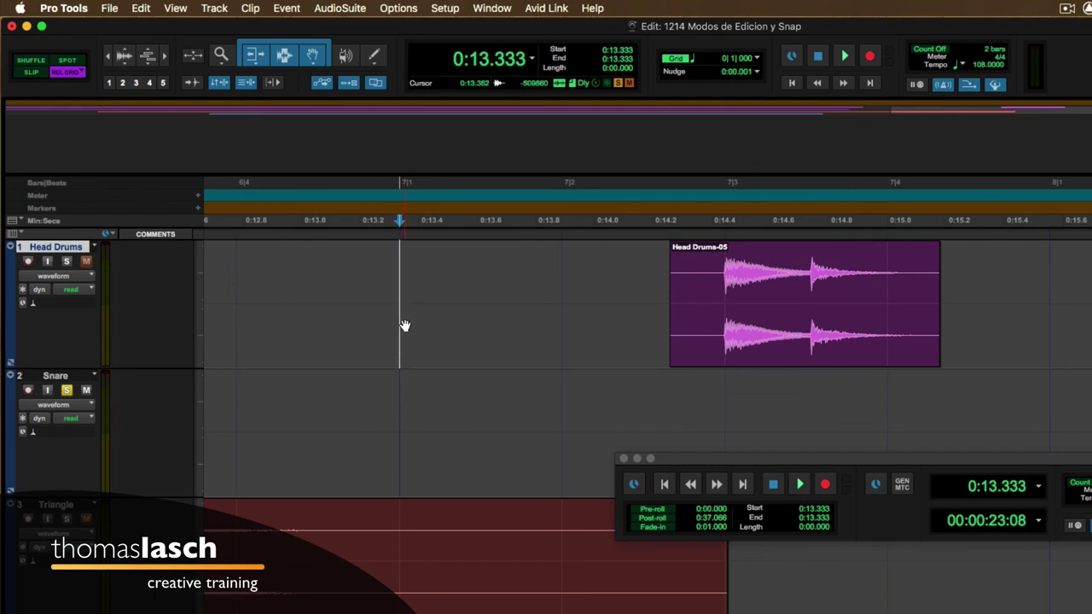
key(super+v)
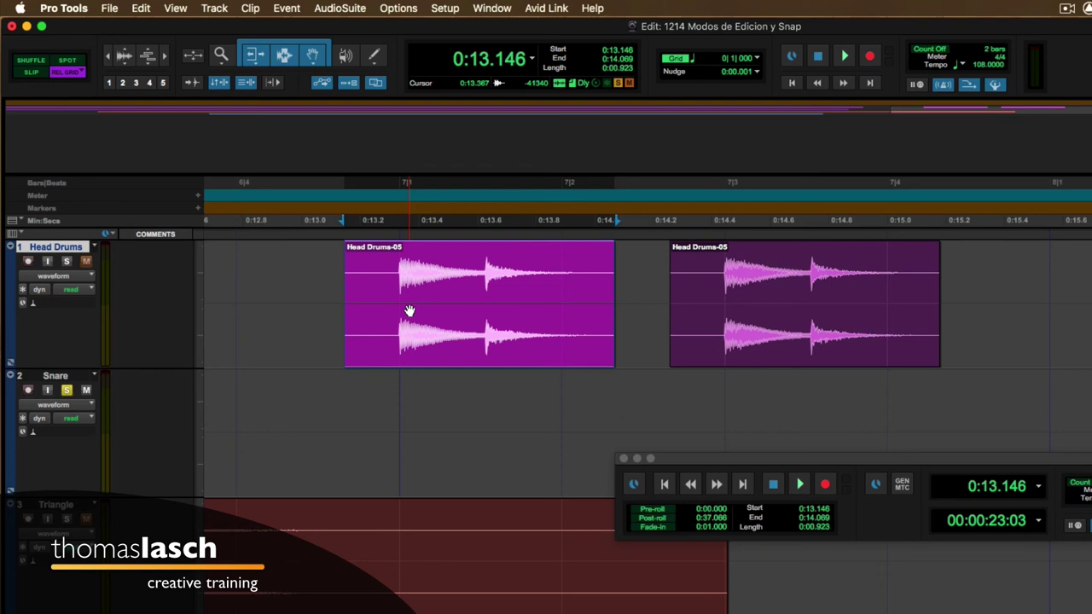
Delete both Head Drums-05 clips from the Head Drums track.
click(751, 344)
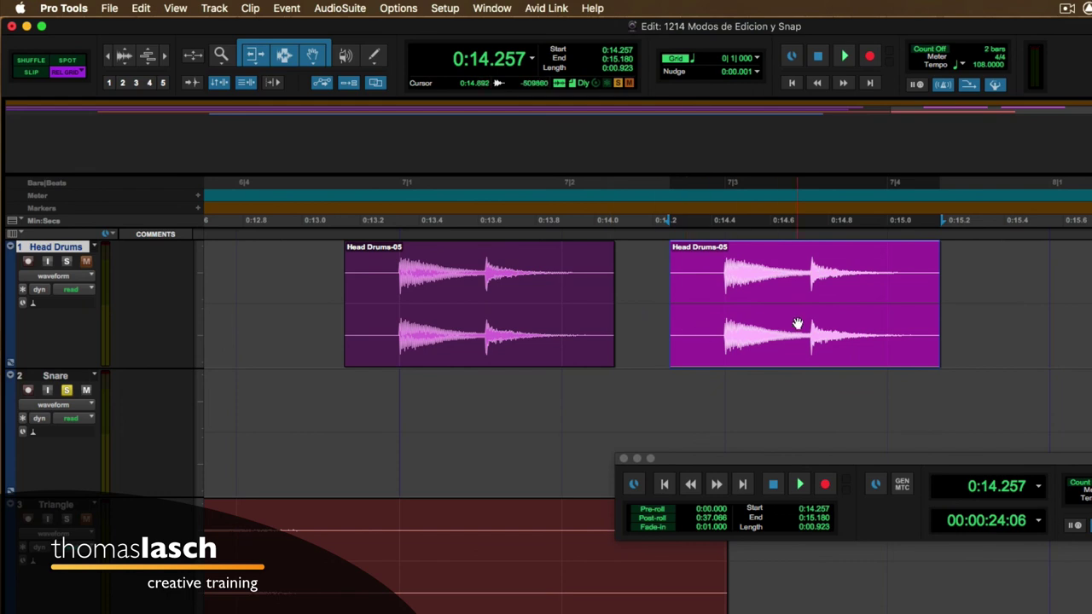
key(Delete)
click(555, 334)
key(Delete)
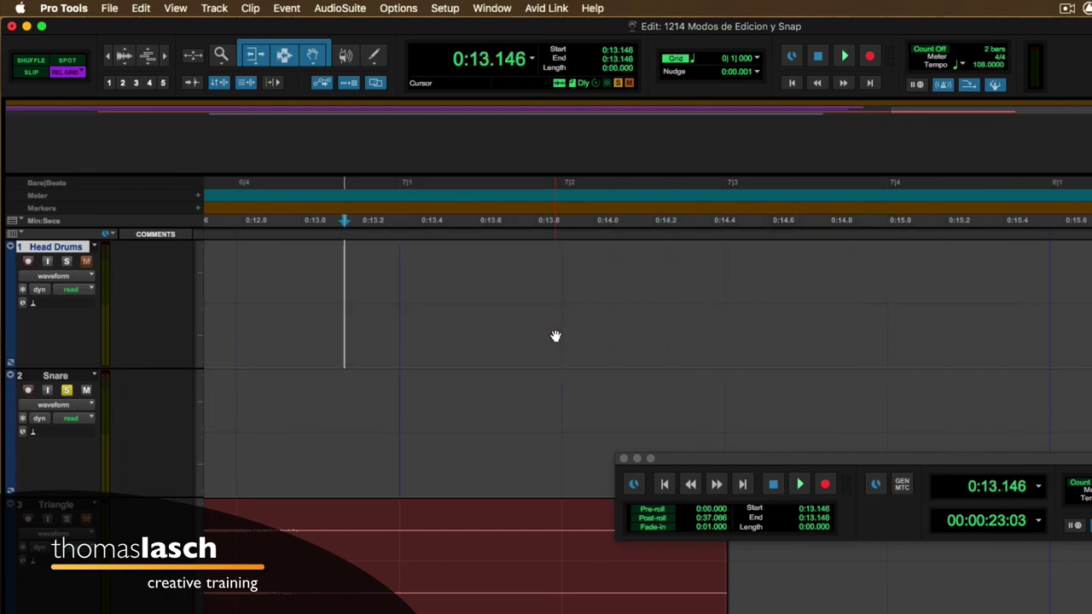
Switch to Absolute Grid and place the edit cursor on 7|1 at 0:13.333 in the Head Drums track.
click(75, 72)
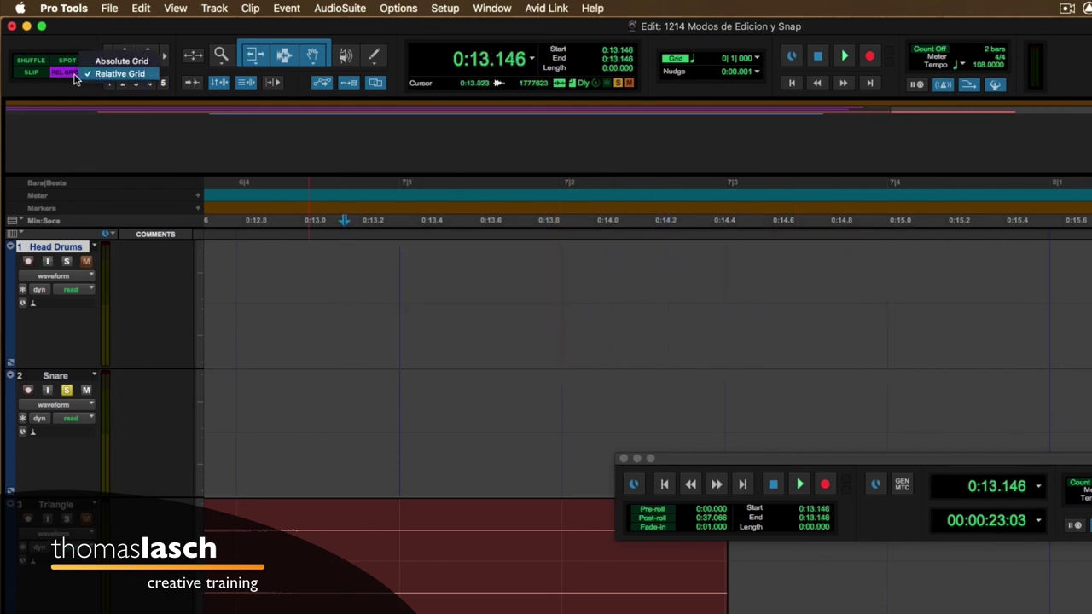
click(98, 65)
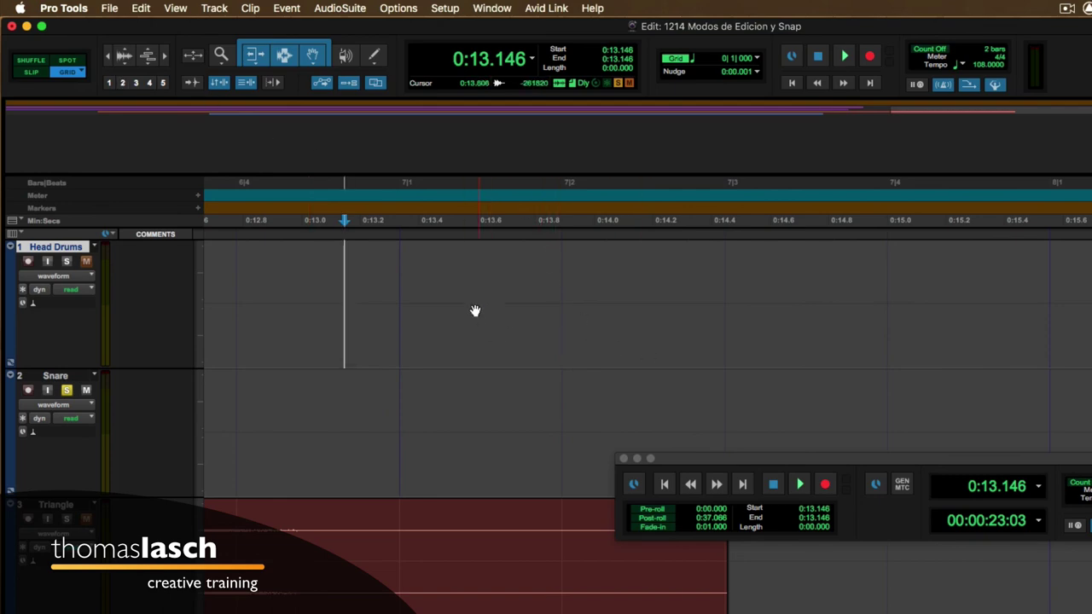
click(397, 268)
Switch the edit mode to Slip.
key(r)
key(r)
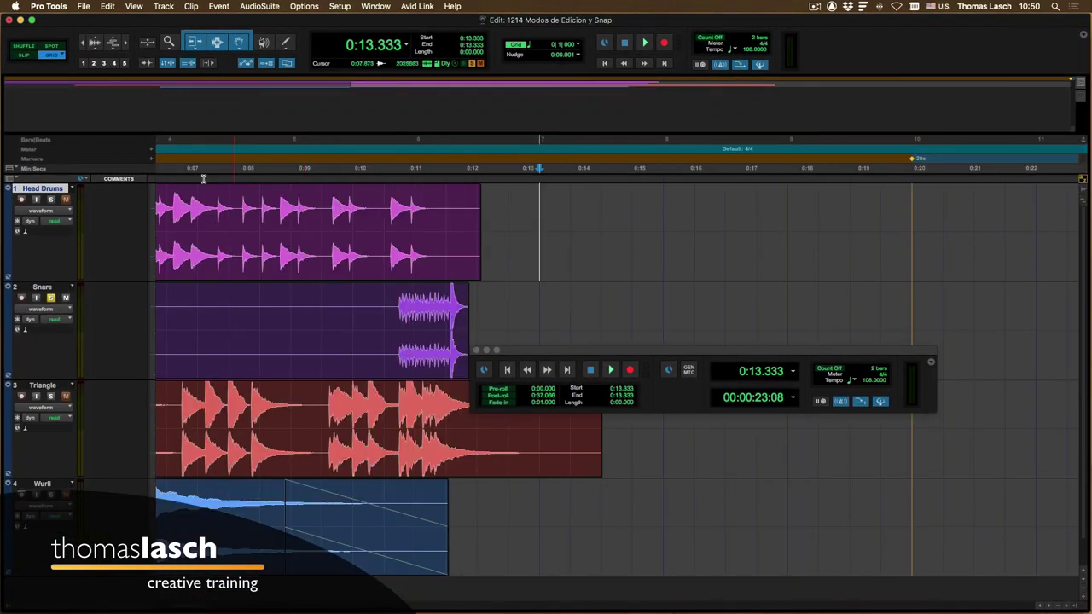
click(26, 54)
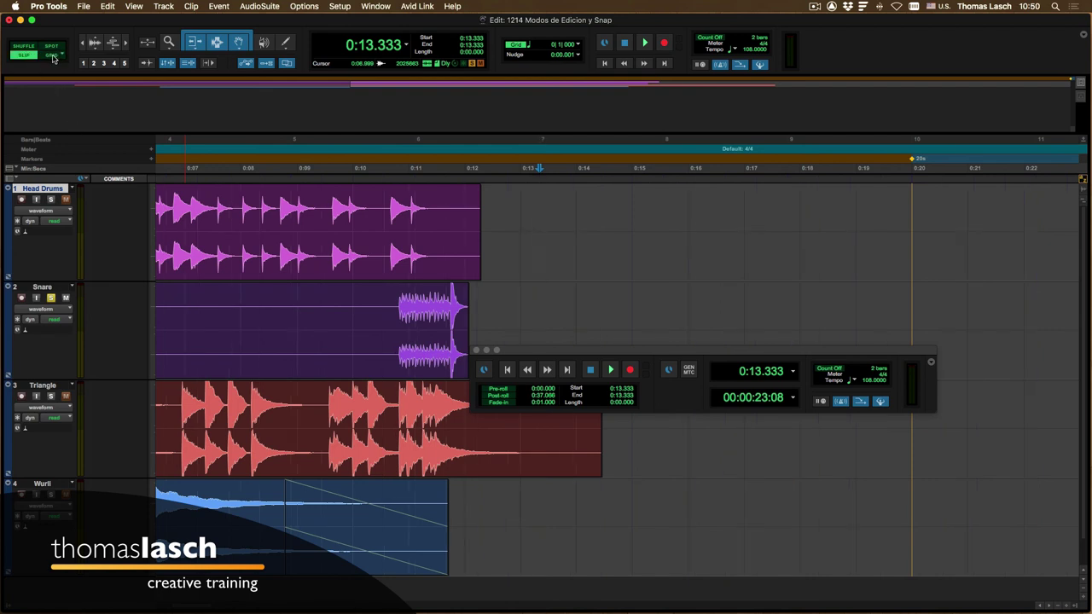
scroll(56, 62, right, 2)
scroll(315, 160, left, 8)
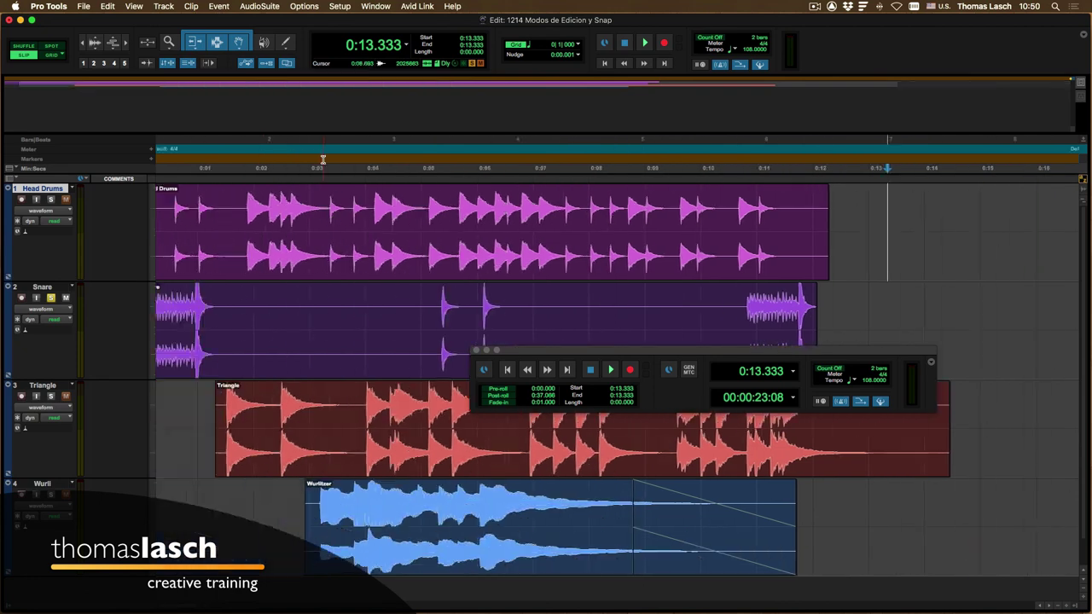